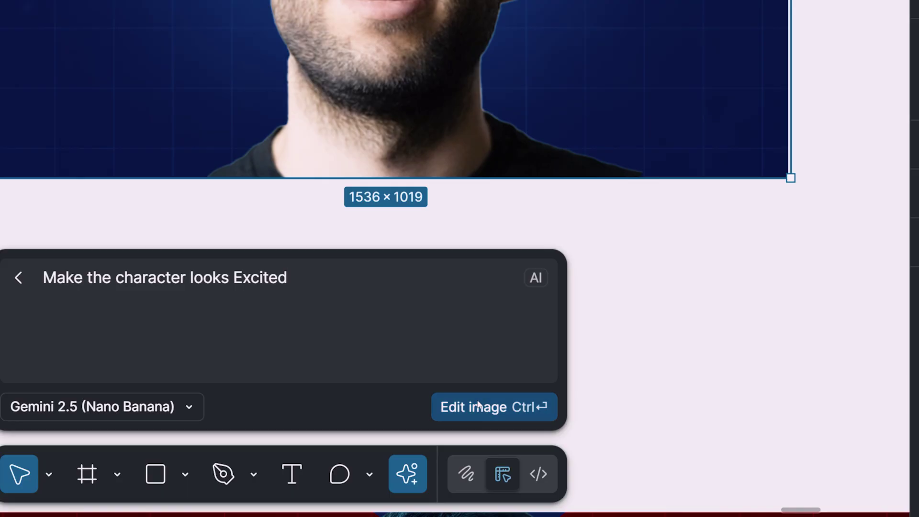
# Apply the excited wide-smile edit to the portrait, then run Remove background on it
pyautogui.click(477, 406)
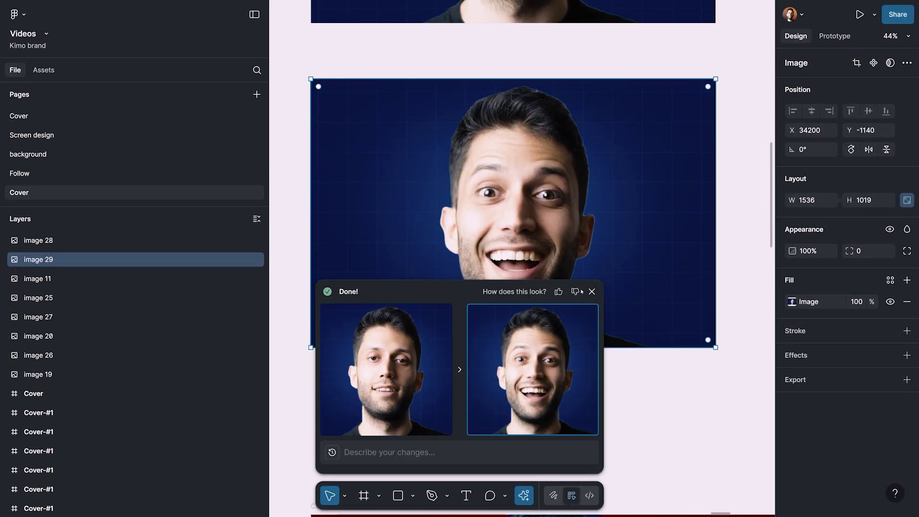
pyautogui.click(591, 291)
pyautogui.hotkey('ctrl', 'k')
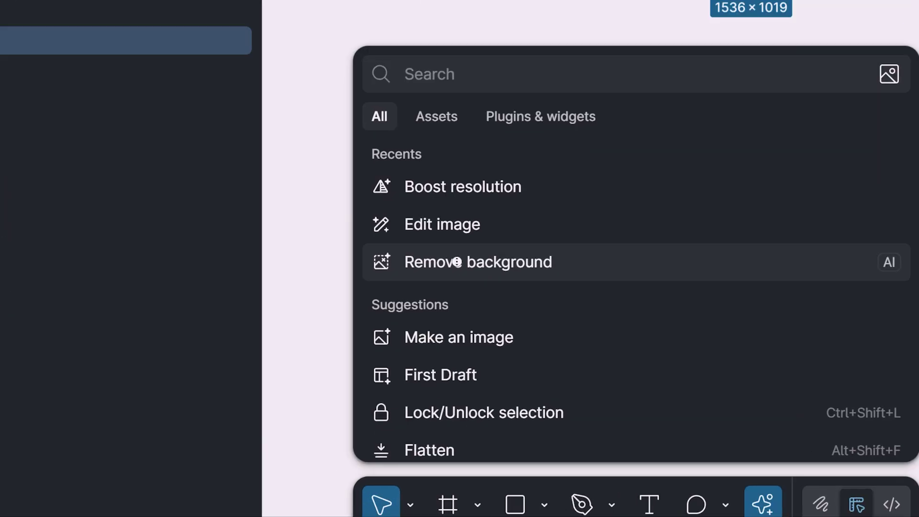
pyautogui.click(460, 261)
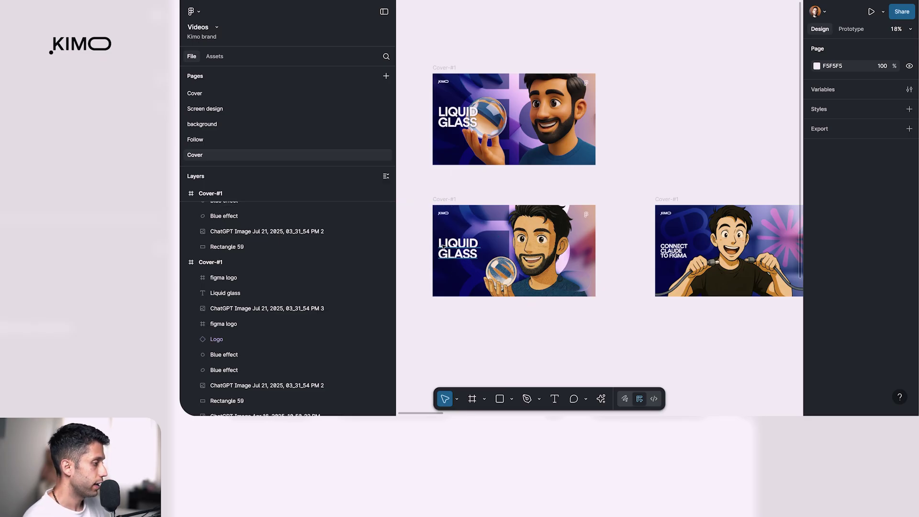
# Zoom into the Liquid Glass cover and try moving Frame 2 into the figma logo frame, then undo
pyautogui.scroll(5, 442, 247)
pyautogui.scroll(-2, 443, 247)
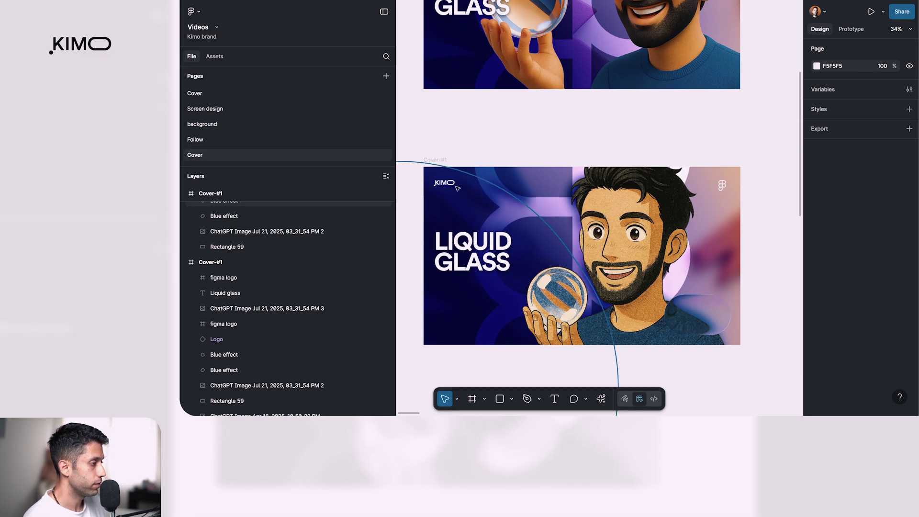
pyautogui.click(444, 164)
pyautogui.scroll(-3, 448, 173)
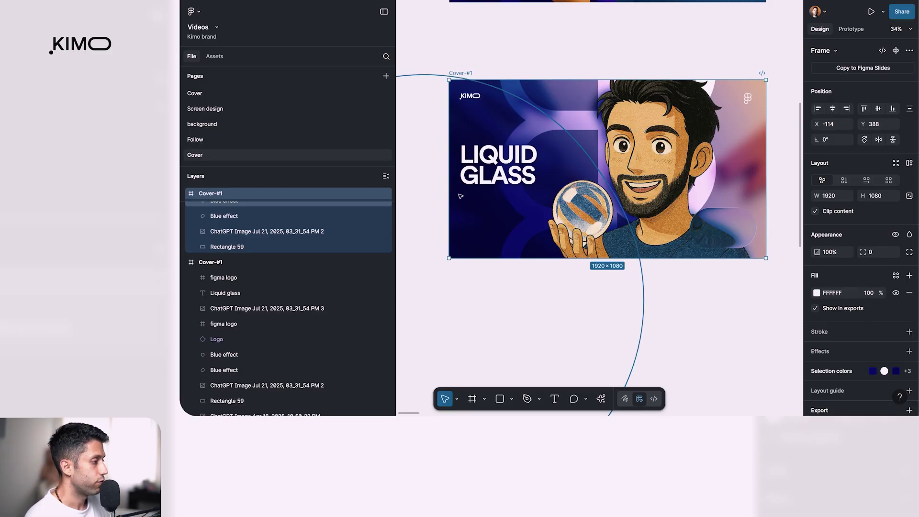
pyautogui.scroll(4, 227, 229)
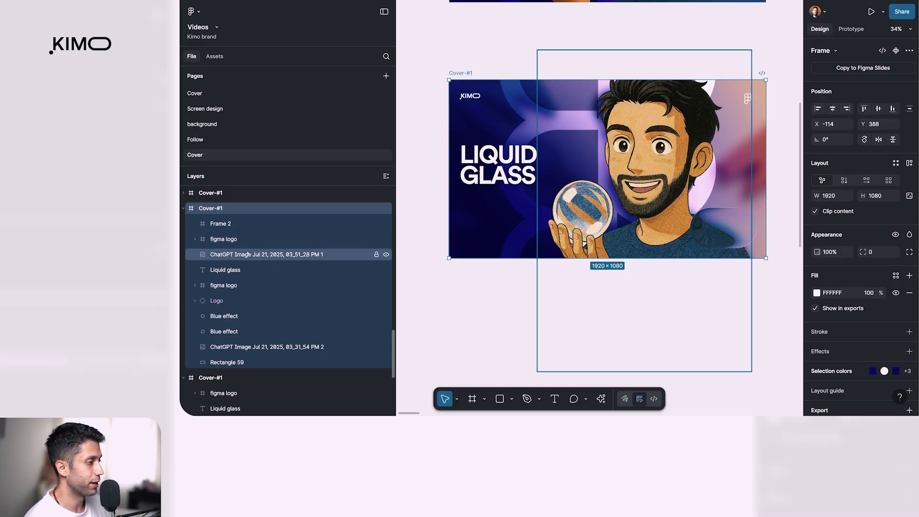
pyautogui.click(248, 225)
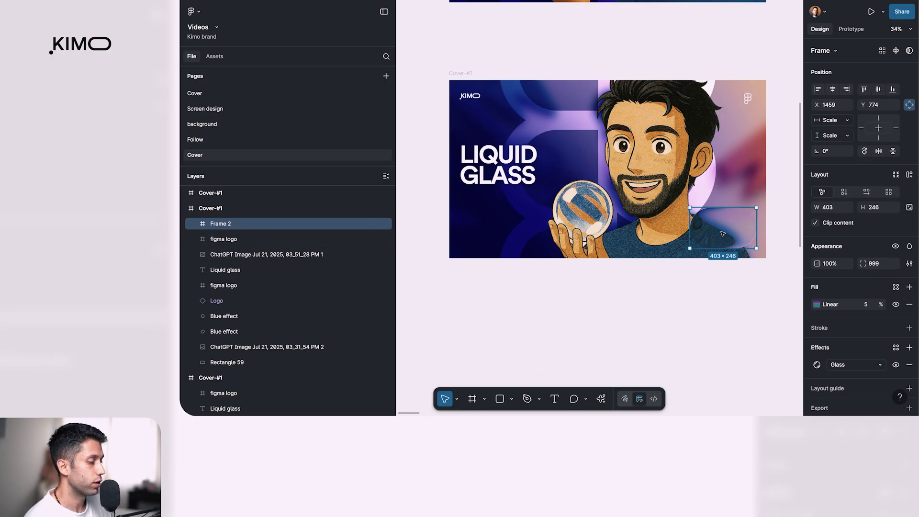
pyautogui.moveTo(722, 233); pyautogui.dragTo(697, 188)
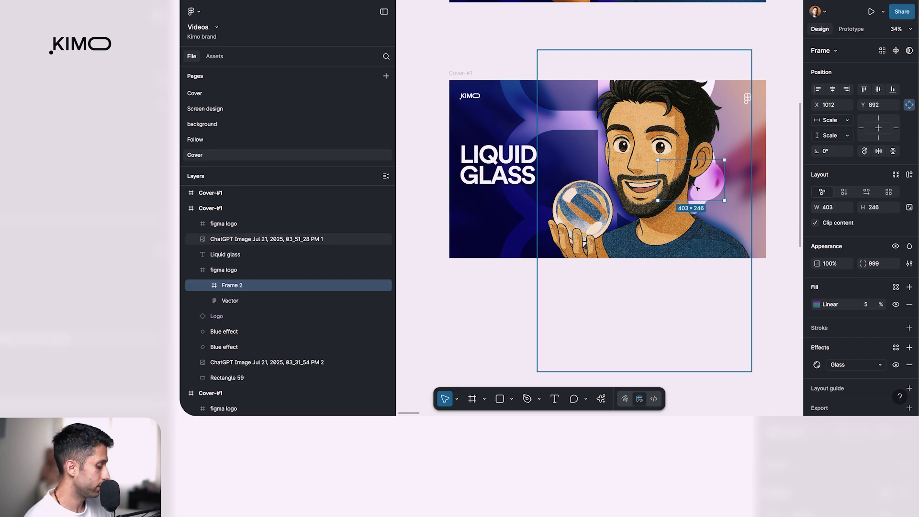
pyautogui.hotkey('ctrl', 'z')
# Shift the ChatGPT character artwork slightly left within the Liquid Glass cover
pyautogui.click(268, 239)
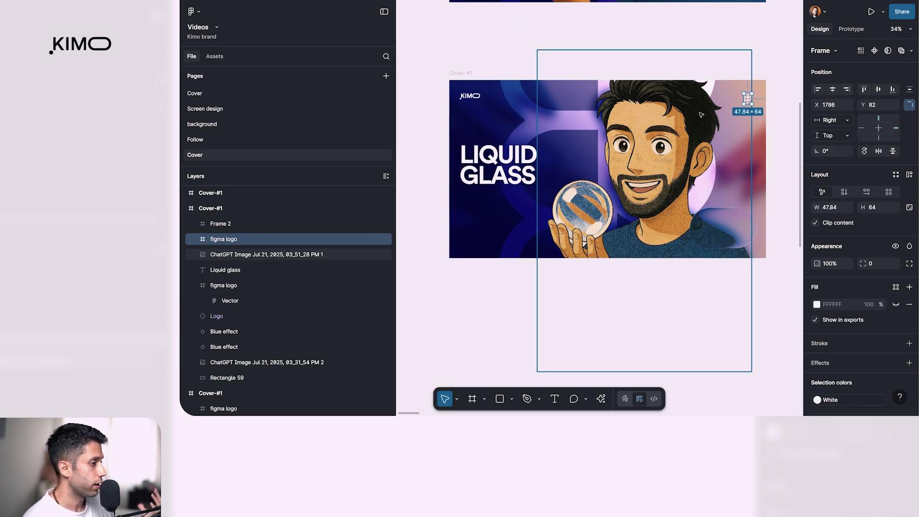
pyautogui.click(335, 254)
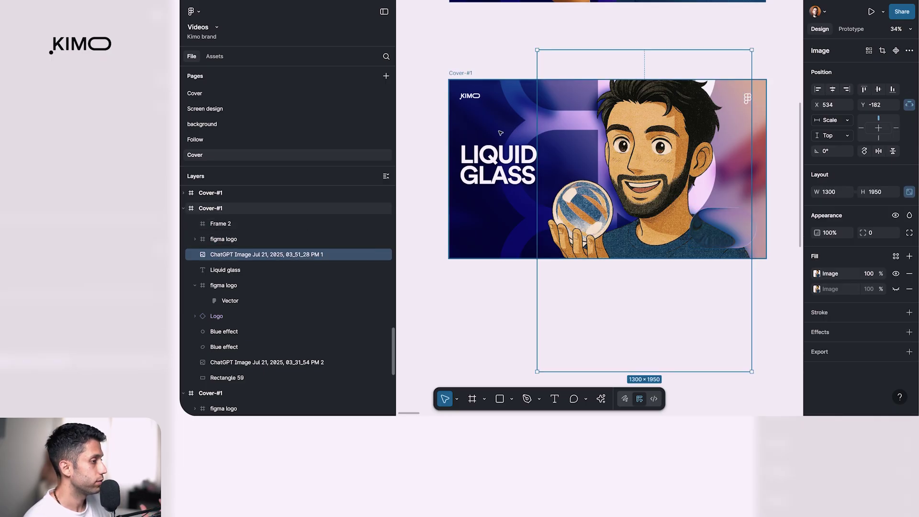
pyautogui.moveTo(684, 90); pyautogui.dragTo(657, 152)
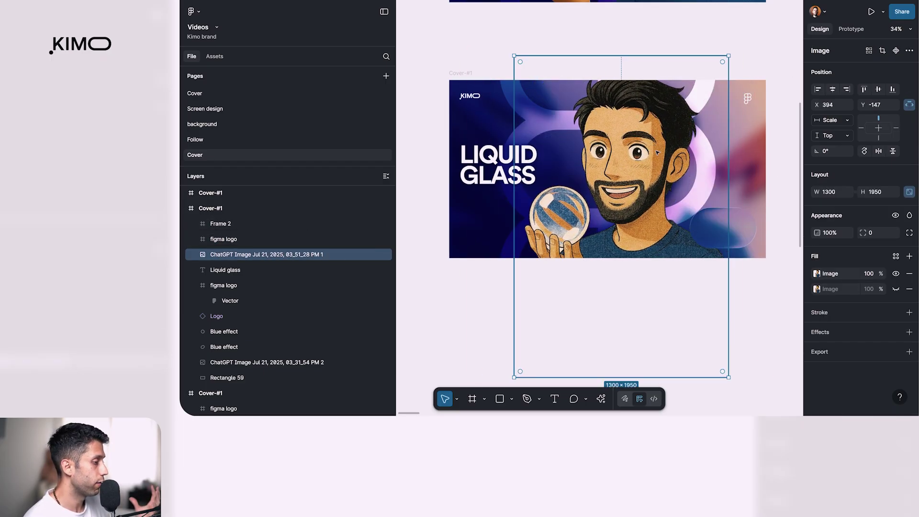
pyautogui.click(254, 269)
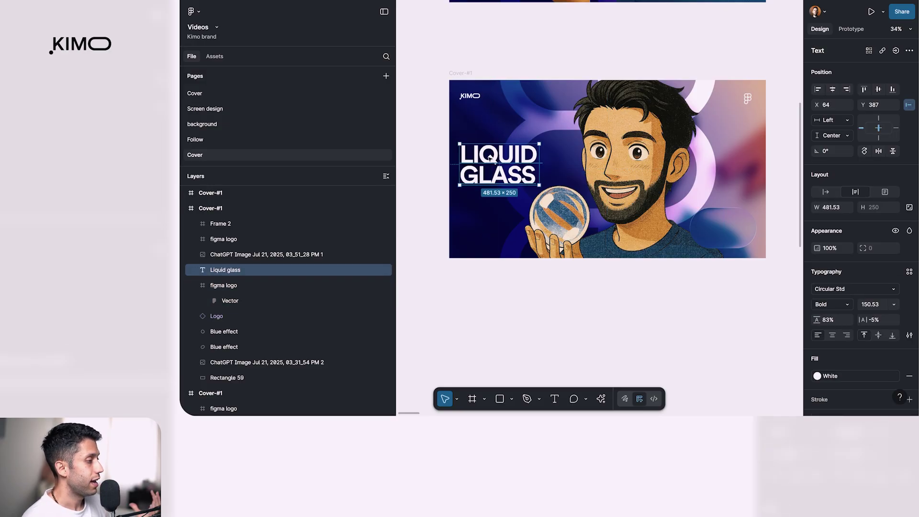
pyautogui.click(283, 285)
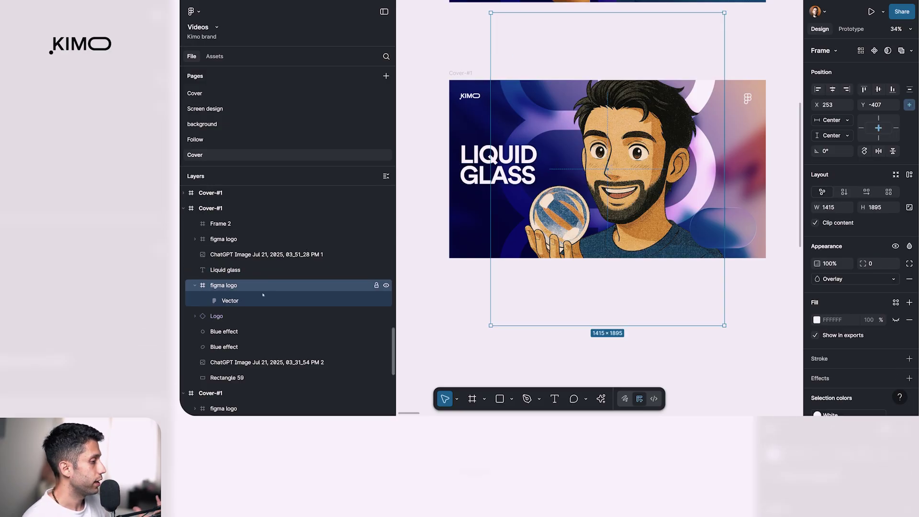
pyautogui.click(242, 332)
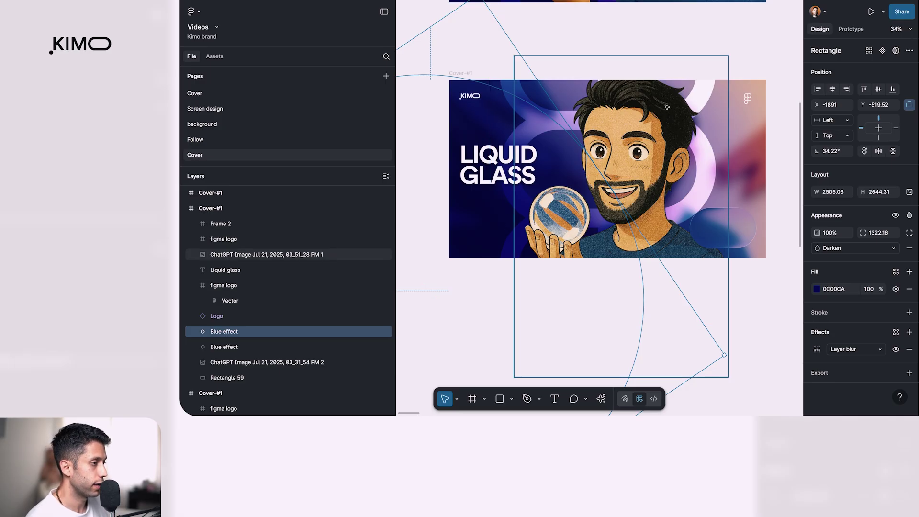
pyautogui.click(765, 56)
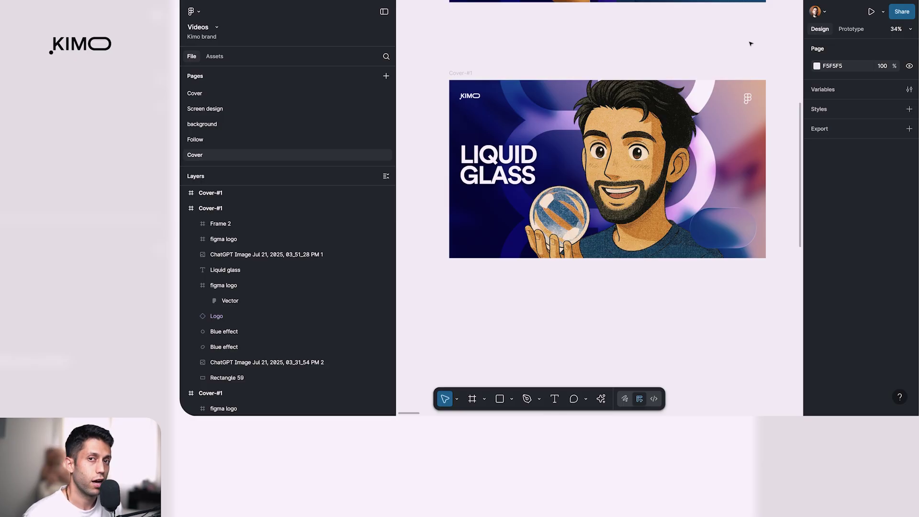
# Move the Profile Pic character toward the centre of the ChatGPT Agent Designs UI cover
pyautogui.scroll(-10, 601, 153)
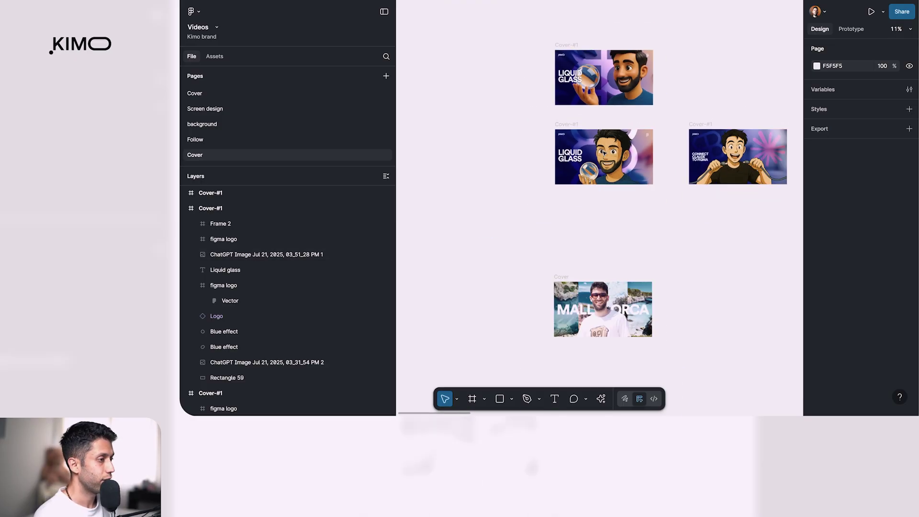
pyautogui.hscroll(1, 680, 97)
pyautogui.moveTo(680, 97); pyautogui.dragTo(511, 76)
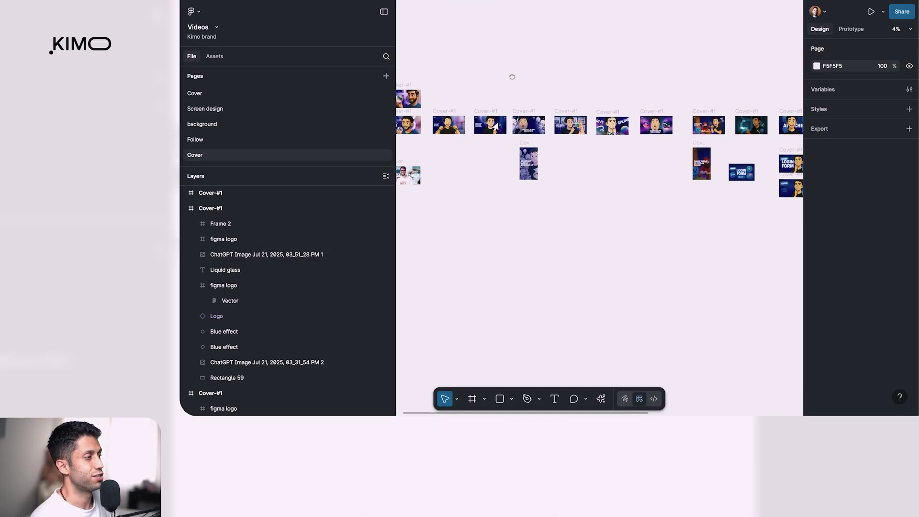
pyautogui.scroll(5, 523, 126)
pyautogui.click(521, 124)
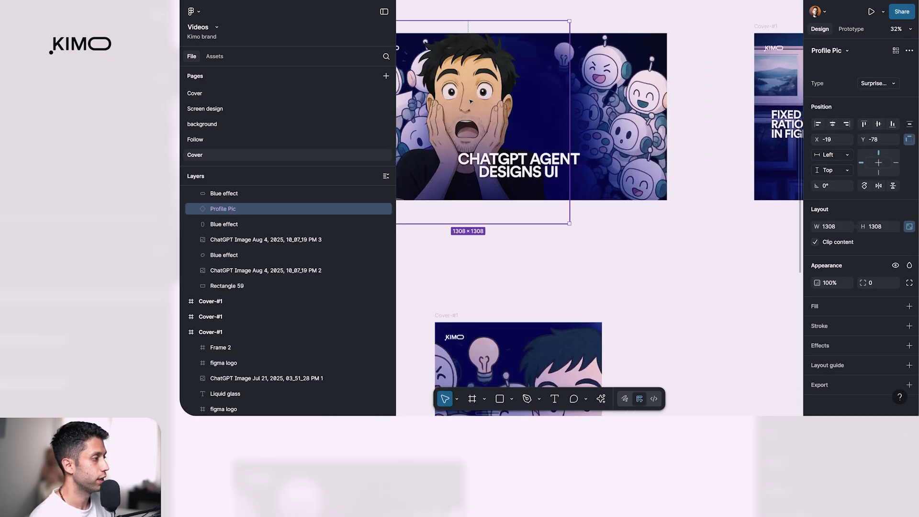
pyautogui.scroll(1, 638, 35)
pyautogui.hscroll(-1, 638, 35)
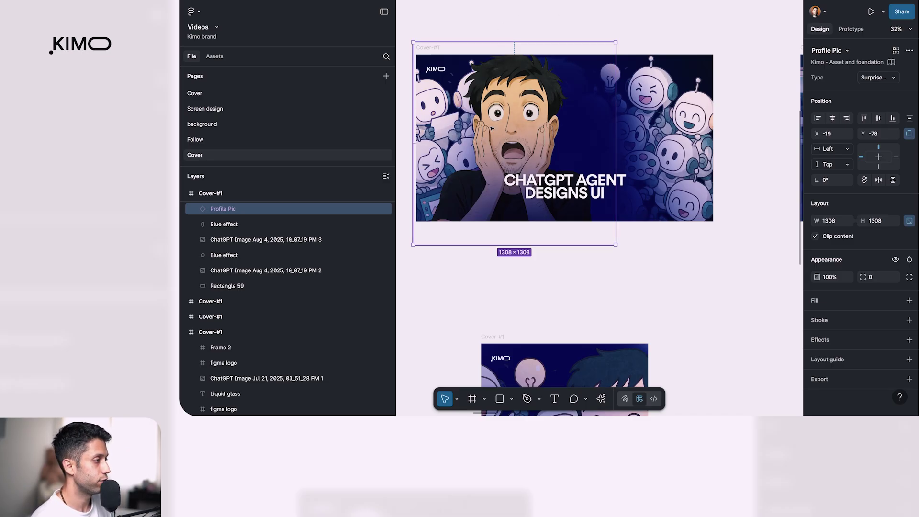
pyautogui.moveTo(498, 124); pyautogui.dragTo(547, 129)
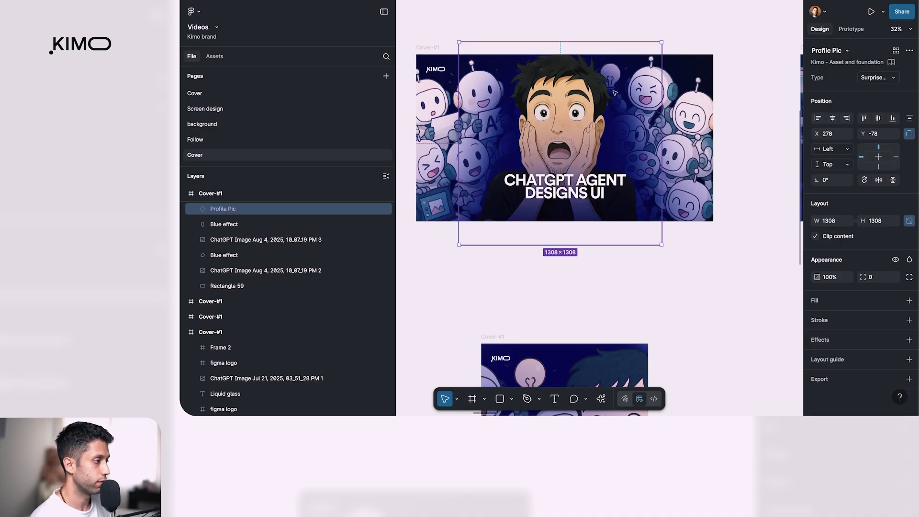
# Try the Curious Wondering, Disappointed and Excited Energetic variants, settling on Laughing Big Smile
pyautogui.click(894, 76)
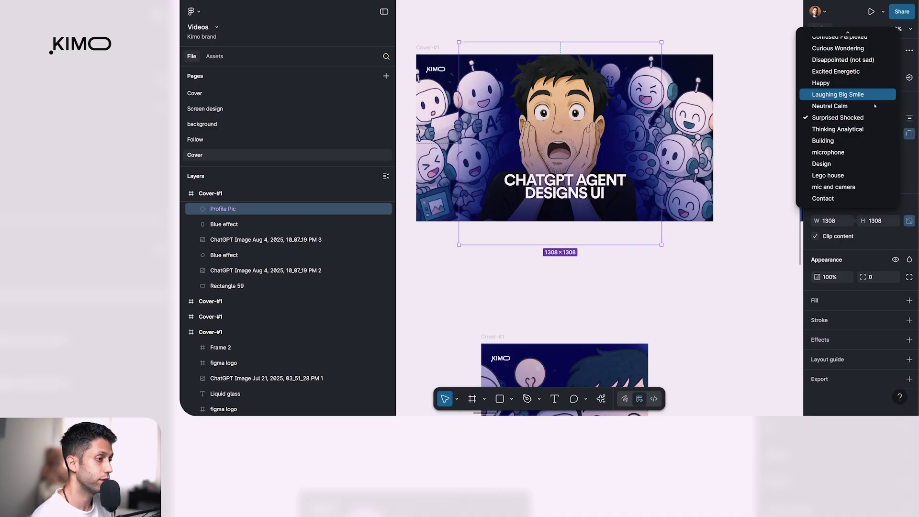
pyautogui.click(825, 48)
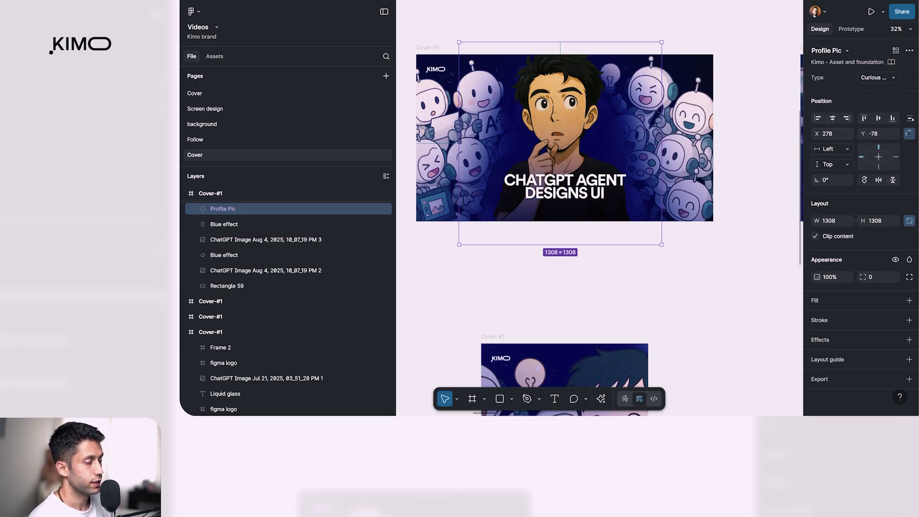
pyautogui.click(869, 79)
pyautogui.click(870, 89)
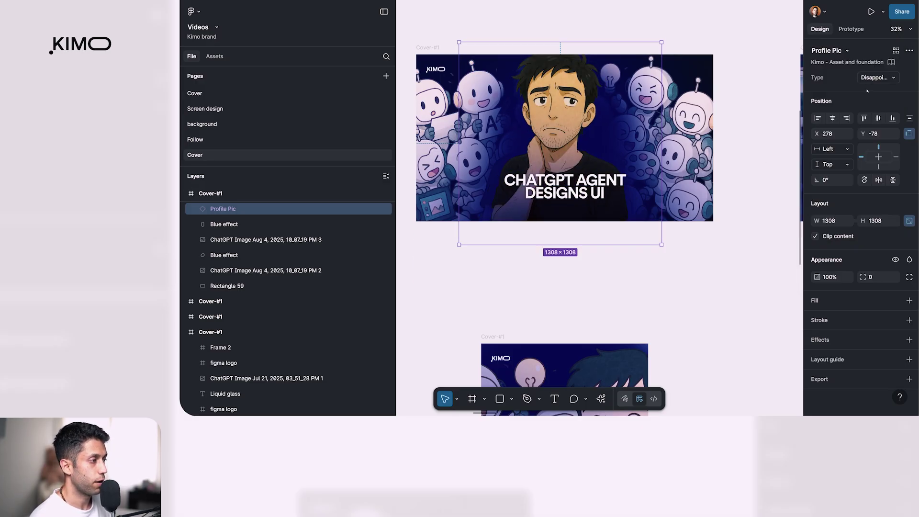
pyautogui.click(869, 79)
pyautogui.click(871, 89)
pyautogui.click(871, 78)
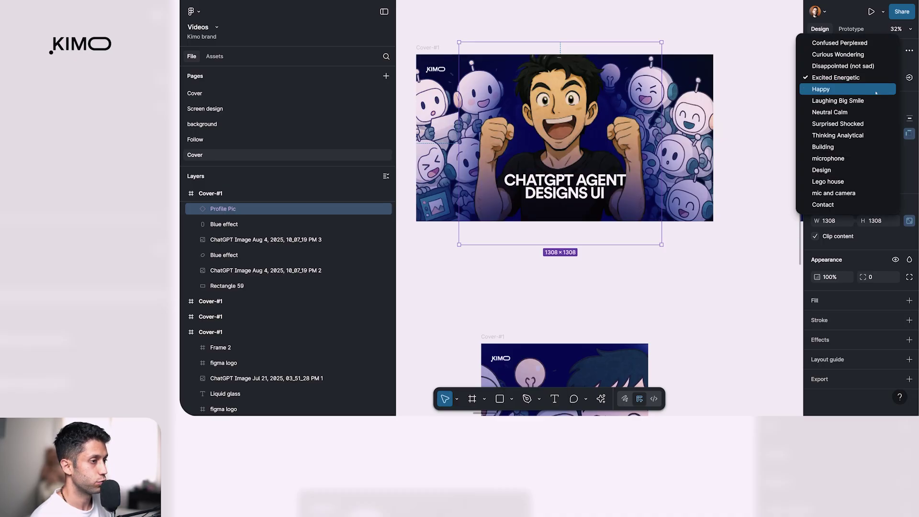
pyautogui.click(873, 101)
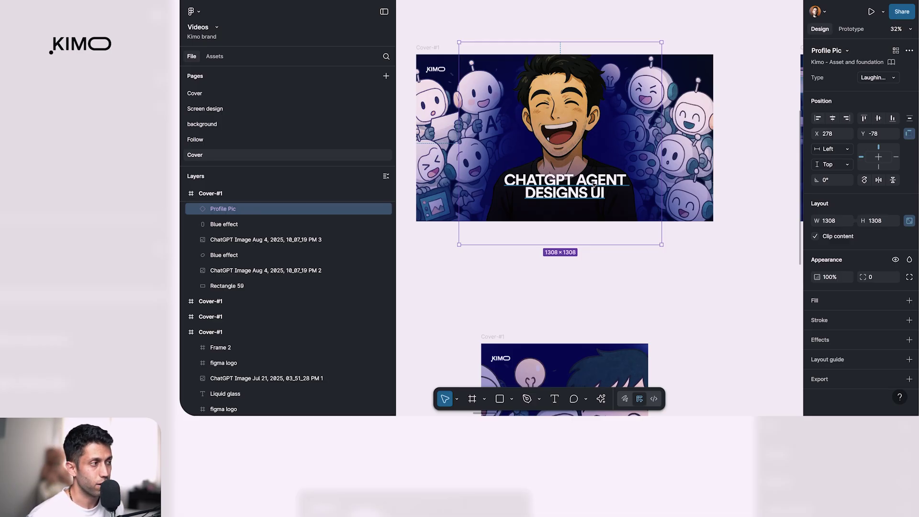
pyautogui.scroll(3, 593, 184)
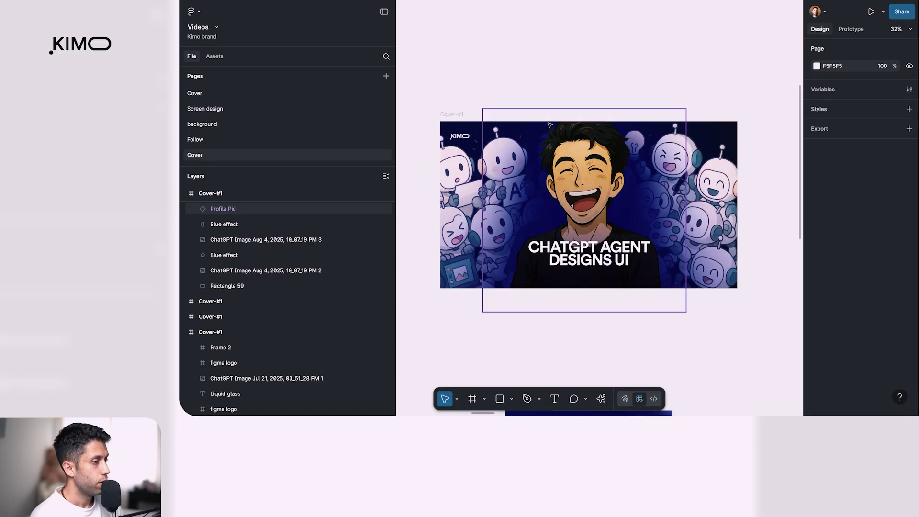
pyautogui.click(580, 109)
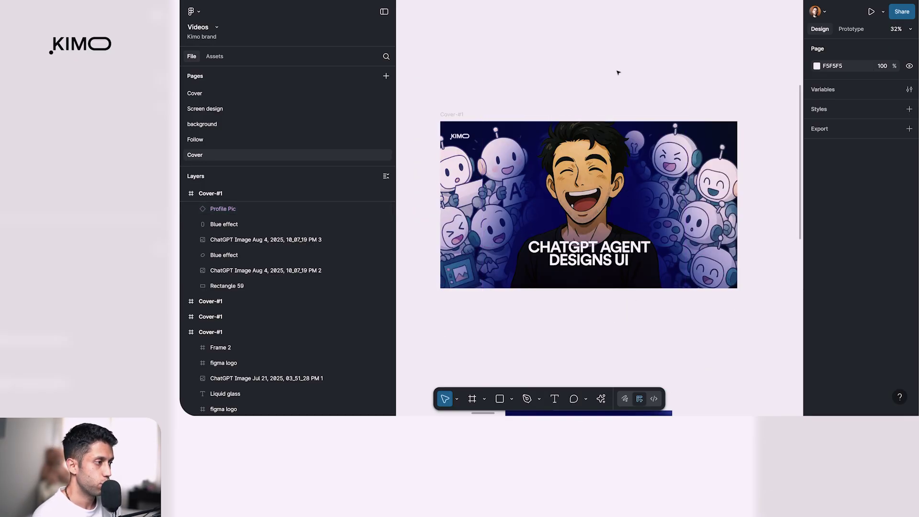
pyautogui.scroll(-5, 618, 76)
pyautogui.hscroll(10, 603, 71)
pyautogui.hscroll(15, 587, 67)
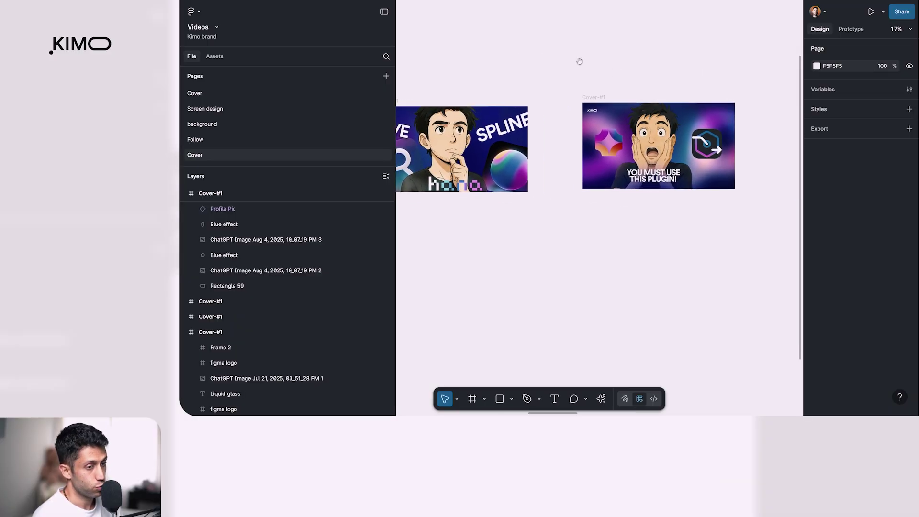
pyautogui.hscroll(10, 538, 68)
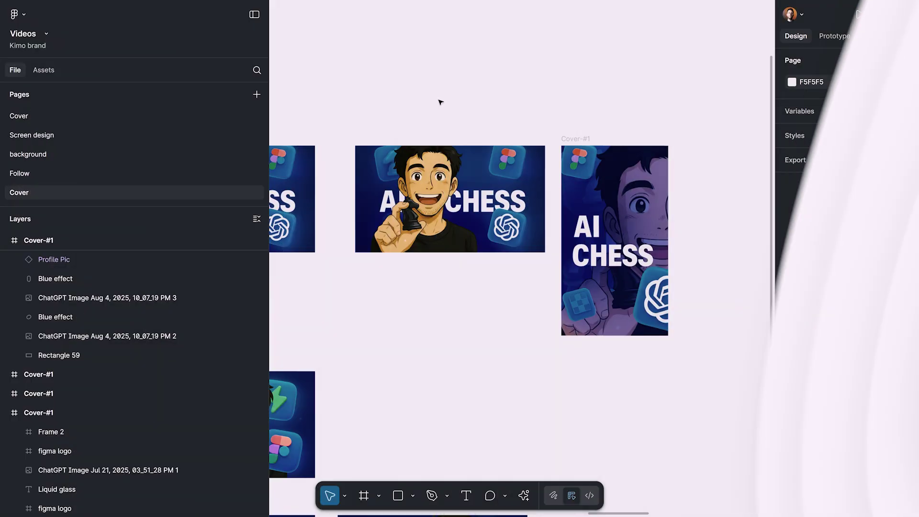
pyautogui.scroll(3, 571, 136)
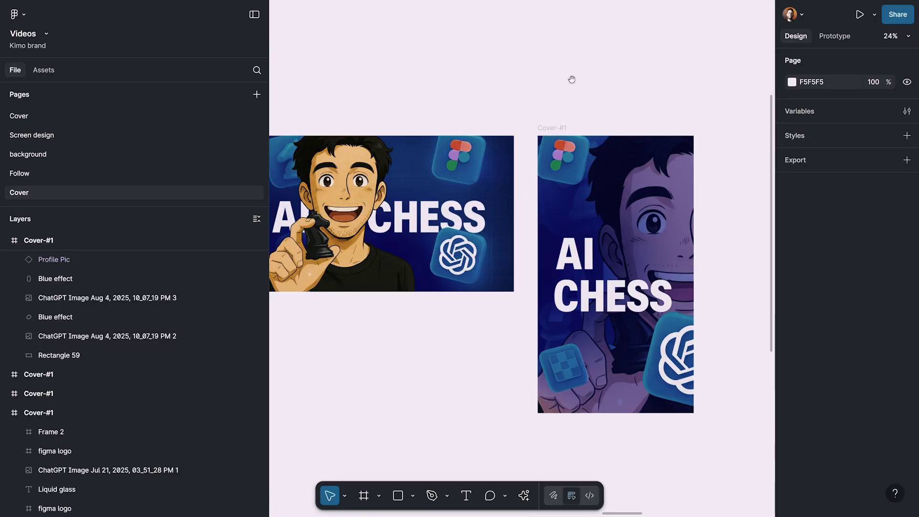
pyautogui.hscroll(4, 573, 80)
pyautogui.scroll(-5, 489, 85)
pyautogui.scroll(3, 357, 150)
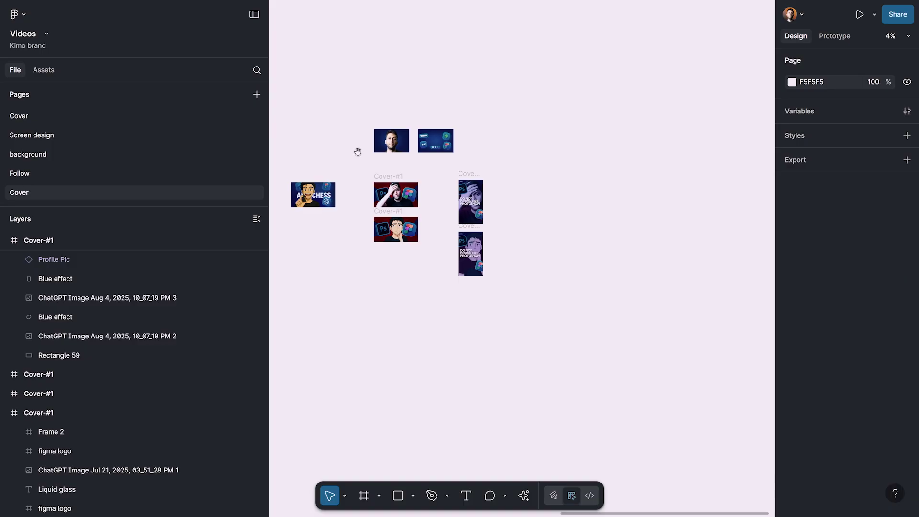
# Pan across the canvas to locate the smiling portrait, icons background and cover thumbnails
pyautogui.scroll(5, 383, 139)
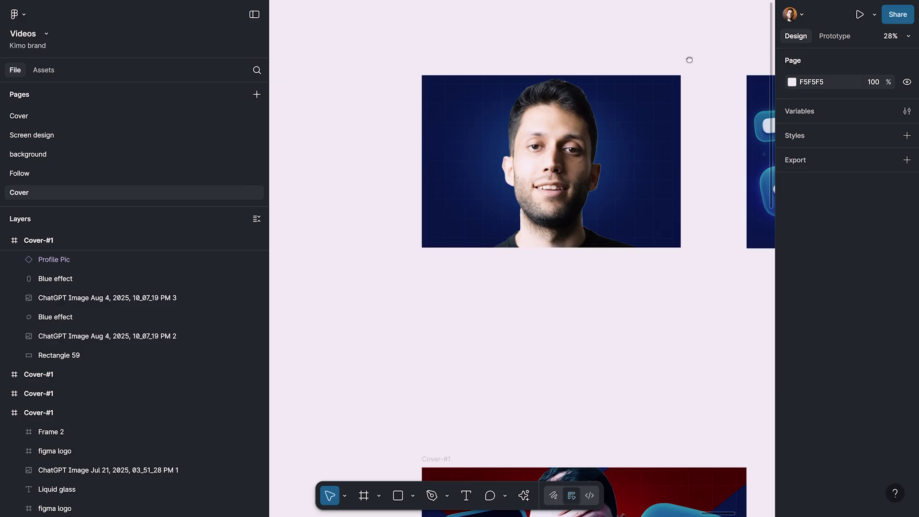
pyautogui.moveTo(689, 60); pyautogui.dragTo(344, 61)
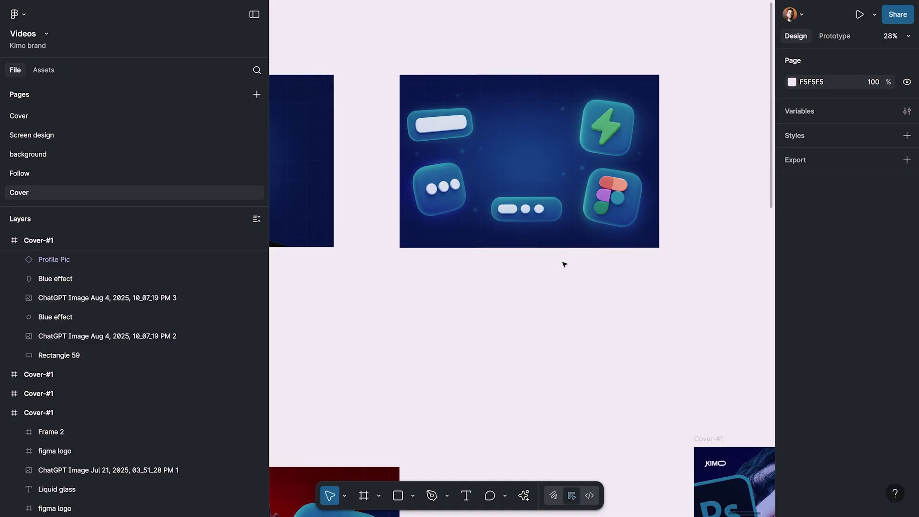
pyautogui.scroll(-5, 565, 269)
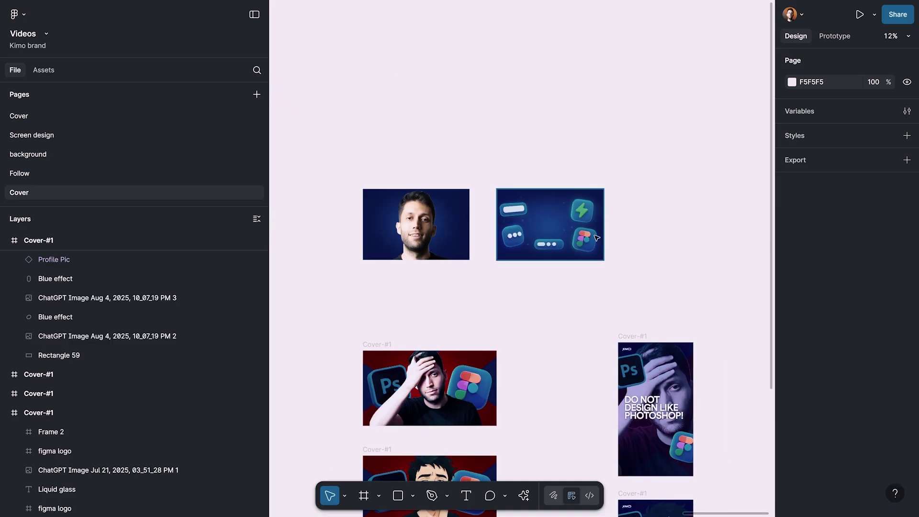
pyautogui.click(387, 228)
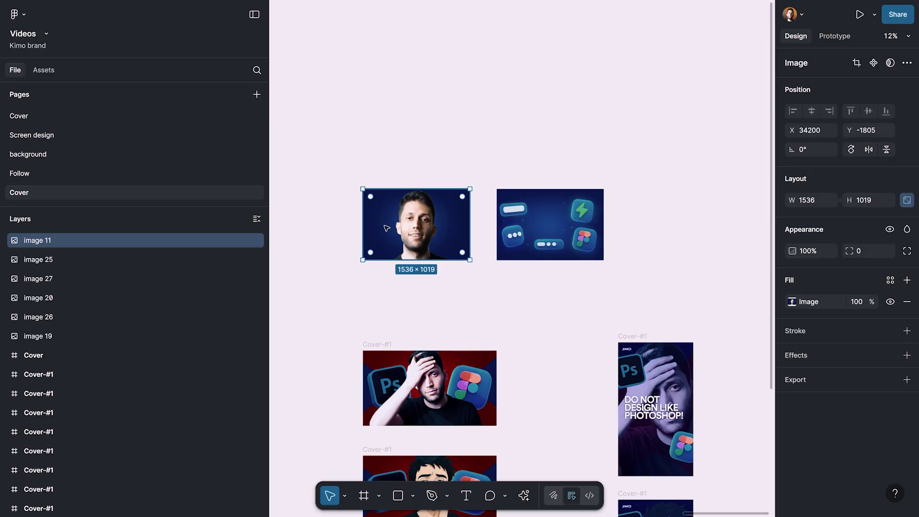
pyautogui.scroll(5, 387, 228)
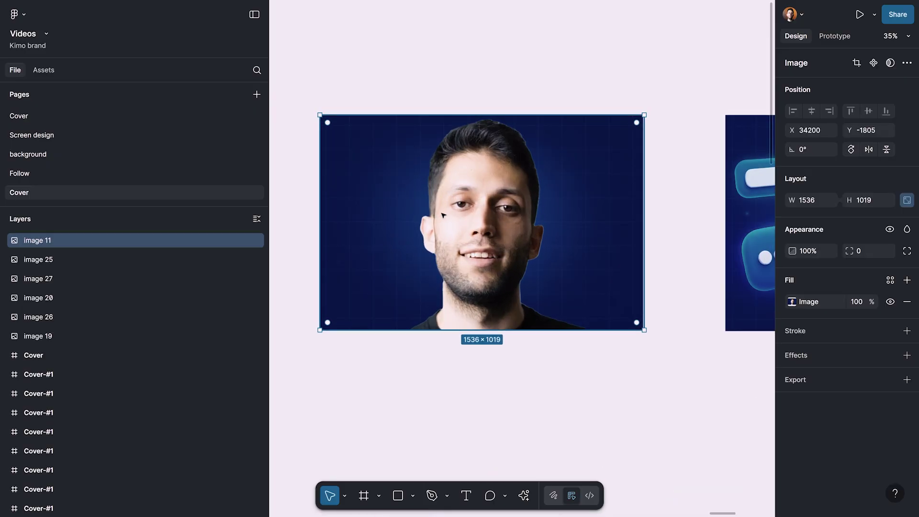
pyautogui.scroll(-5, 484, 216)
pyautogui.scroll(4, 653, 221)
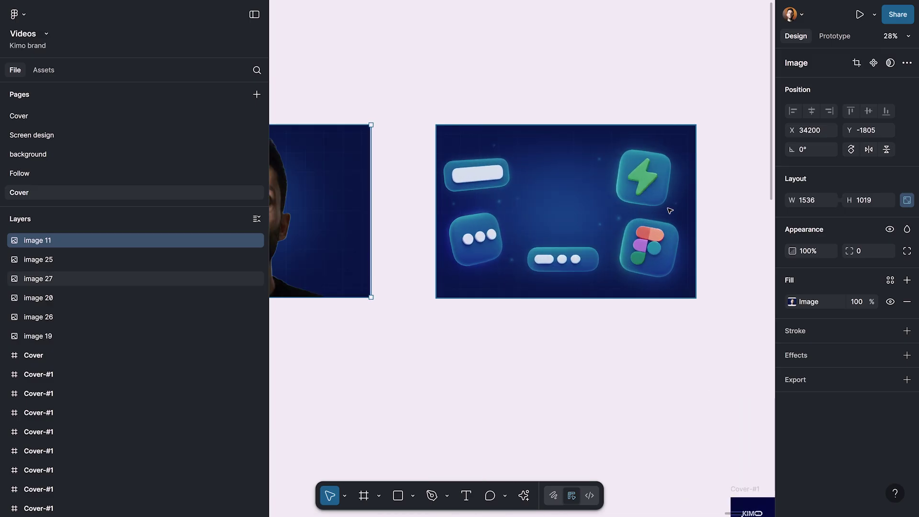
pyautogui.scroll(3, 680, 233)
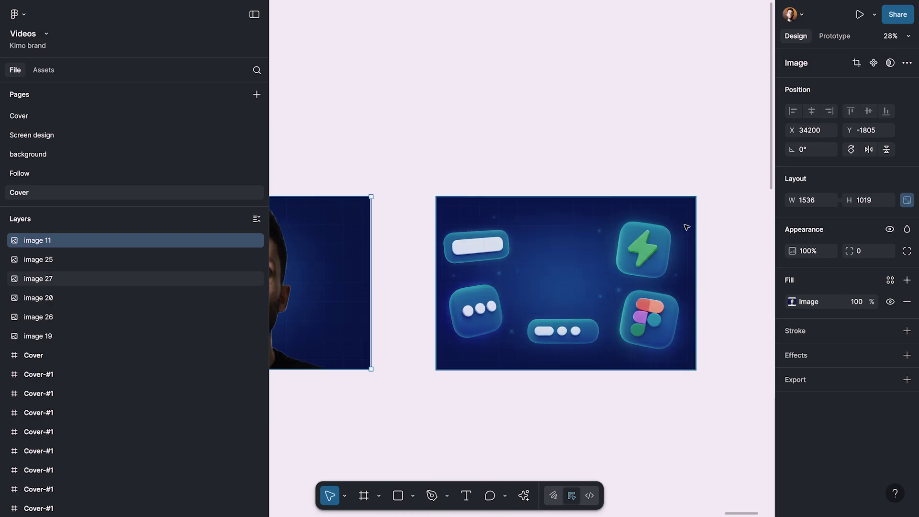
pyautogui.scroll(-5, 679, 234)
pyautogui.moveTo(663, 355); pyautogui.dragTo(615, 252)
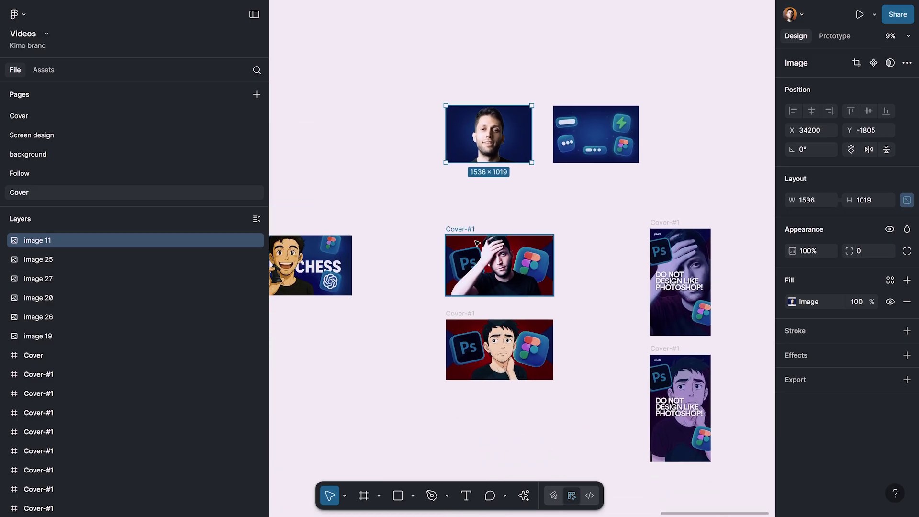
pyautogui.scroll(5, 466, 249)
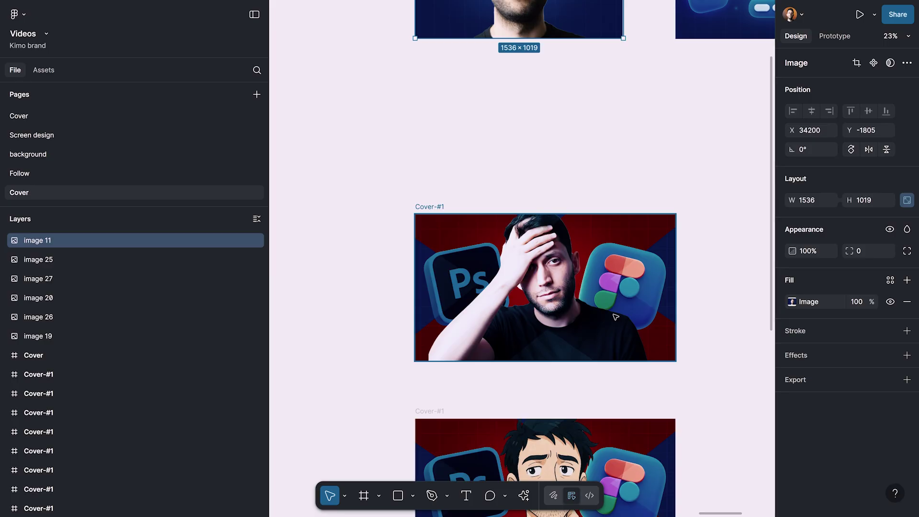
# Marquee-select image 11 and image 27 and move them together above the cover frames
pyautogui.click(625, 191)
pyautogui.scroll(-5, 626, 191)
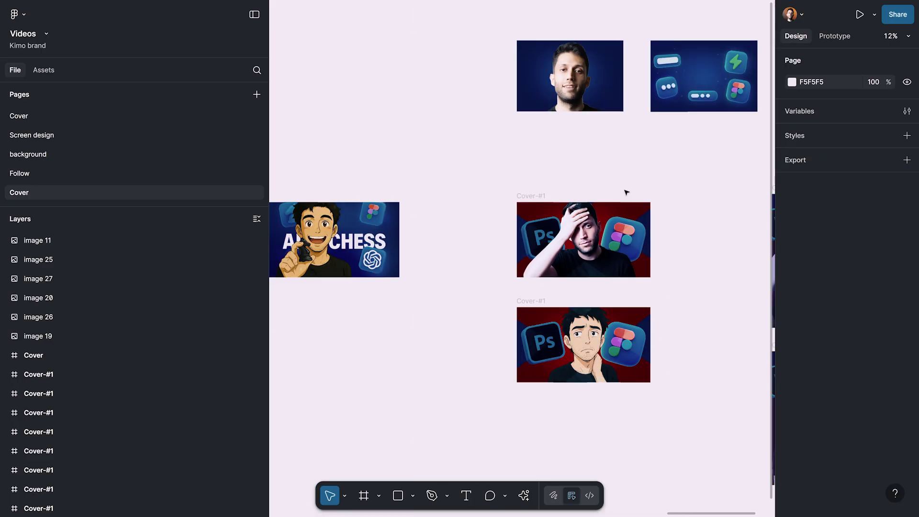
pyautogui.moveTo(625, 191); pyautogui.dragTo(616, 271)
pyautogui.scroll(5, 615, 272)
pyautogui.moveTo(521, 197); pyautogui.dragTo(716, 302)
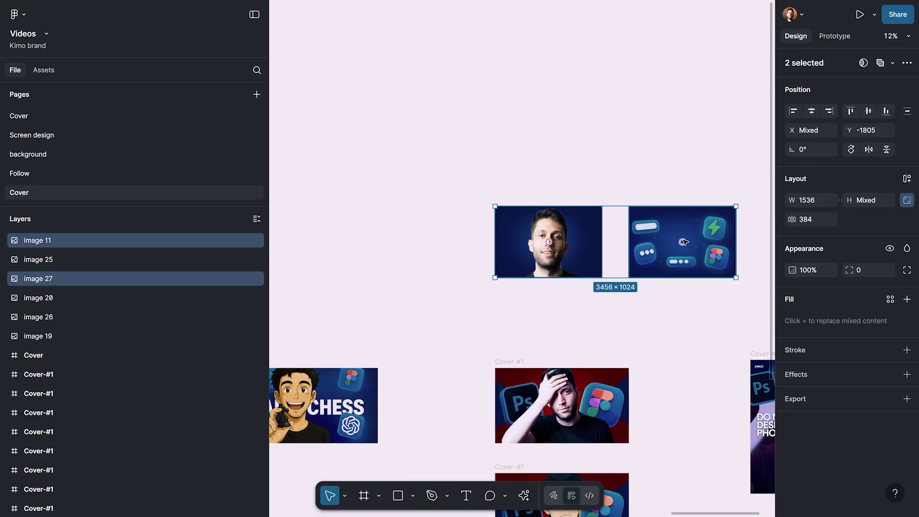
pyautogui.moveTo(664, 243); pyautogui.dragTo(664, 101)
pyautogui.click(594, 193)
pyautogui.scroll(5, 559, 99)
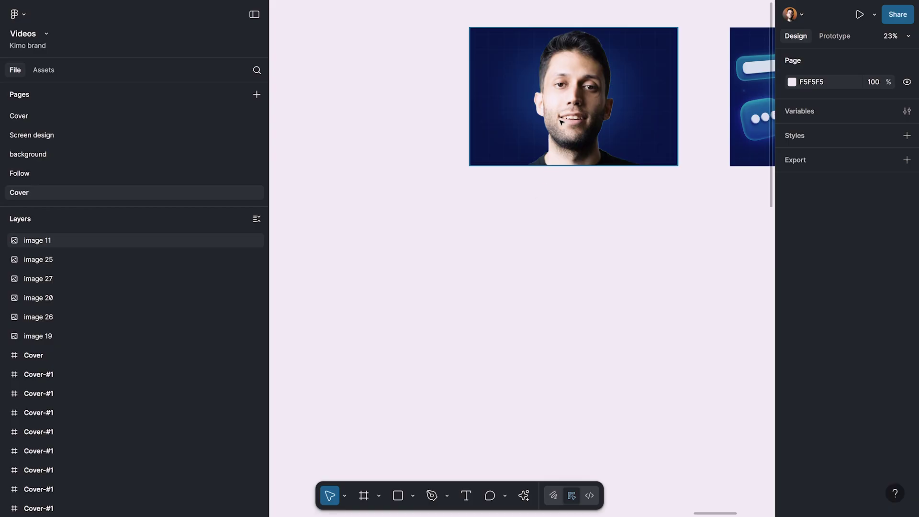
# Alt-drag a duplicate of the smiling portrait below the original and bring up the AI actions
pyautogui.moveTo(572, 104); pyautogui.dragTo(508, 139)
pyautogui.scroll(5, 488, 220)
pyautogui.scroll(-2, 539, 368)
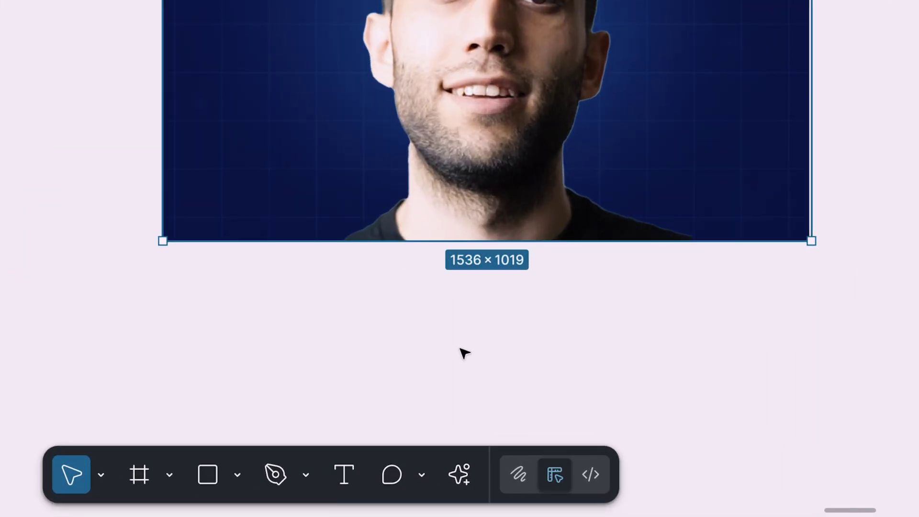
pyautogui.click(458, 459)
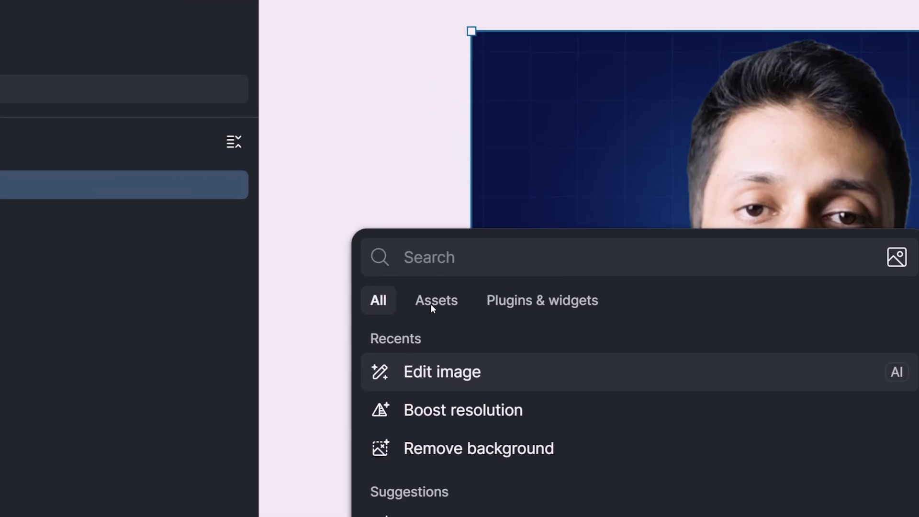
# AI-edit the copied portrait with the prompt 'Make the character looks sad'
pyautogui.click(437, 373)
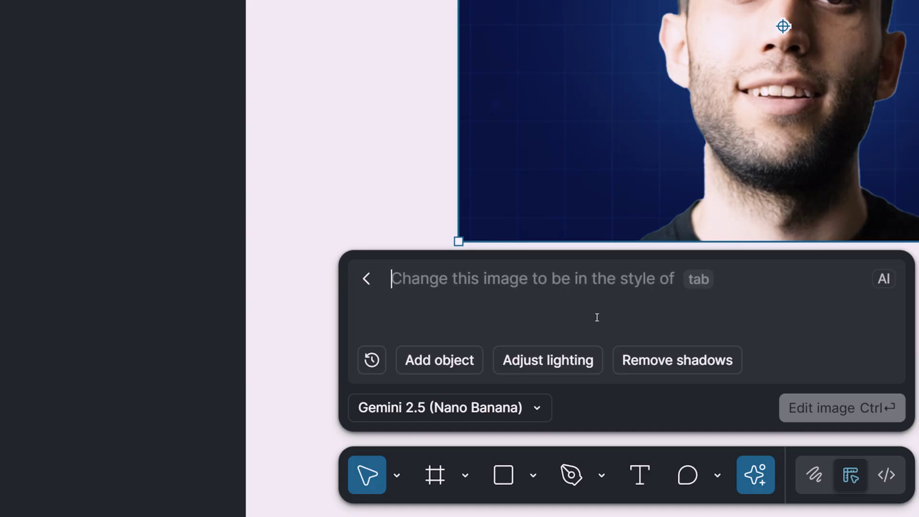
pyautogui.write('Make ')
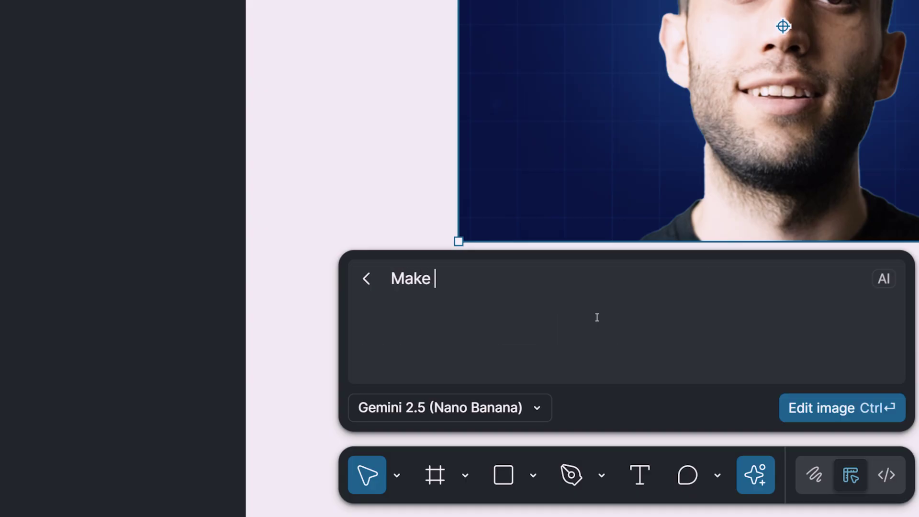
pyautogui.write('the character ')
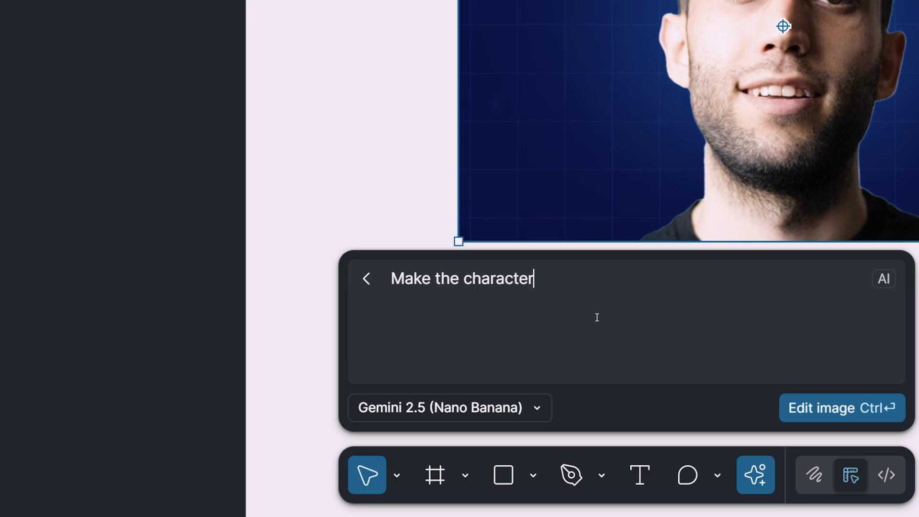
pyautogui.write('looks sad')
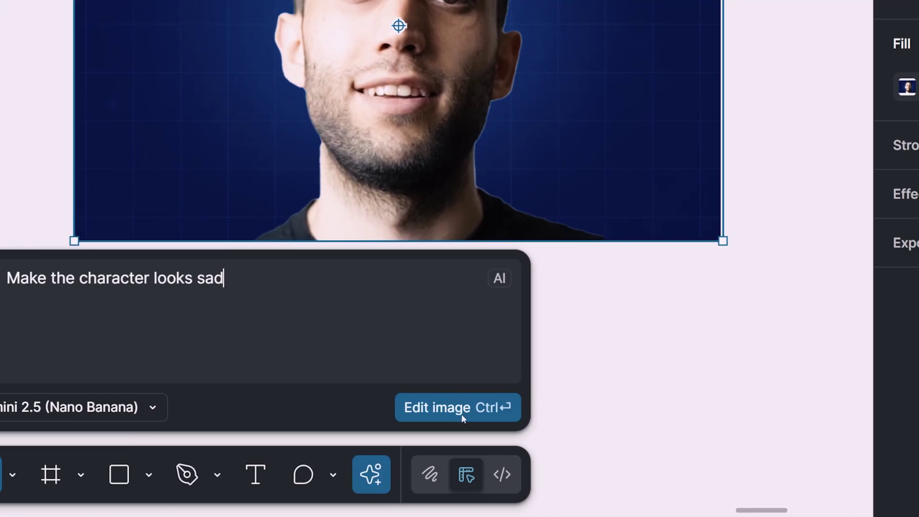
pyautogui.click(461, 415)
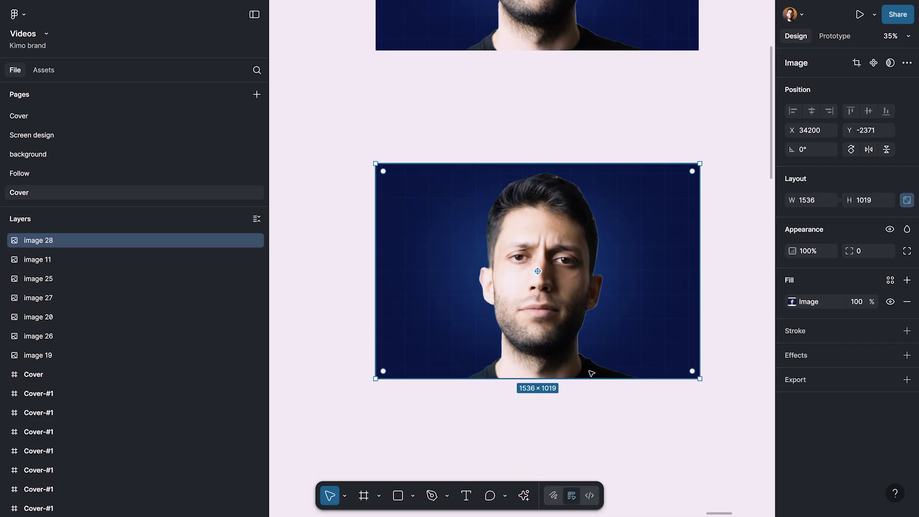
# Compare both portraits, then start another Edit image action and dismiss the model list
pyautogui.scroll(5, 598, 312)
pyautogui.scroll(-5, 486, 278)
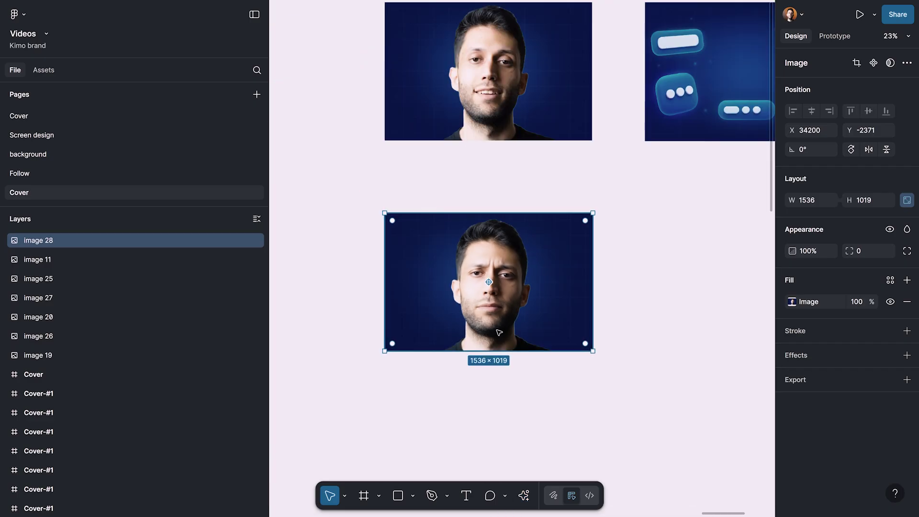
pyautogui.scroll(5, 489, 282)
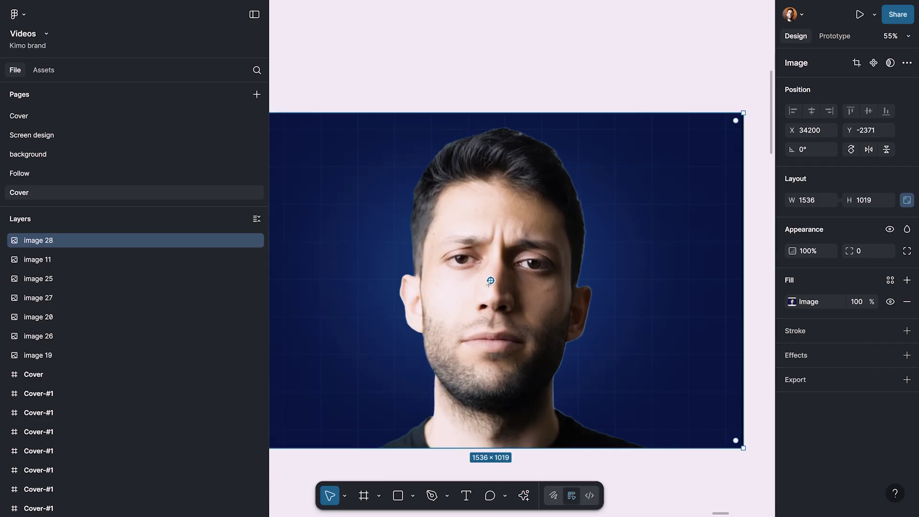
pyautogui.scroll(-5, 515, 297)
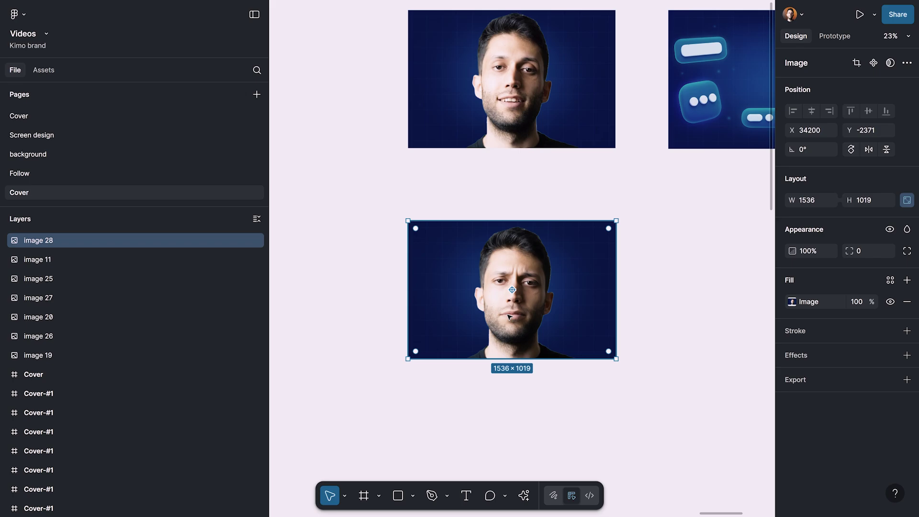
pyautogui.click(524, 496)
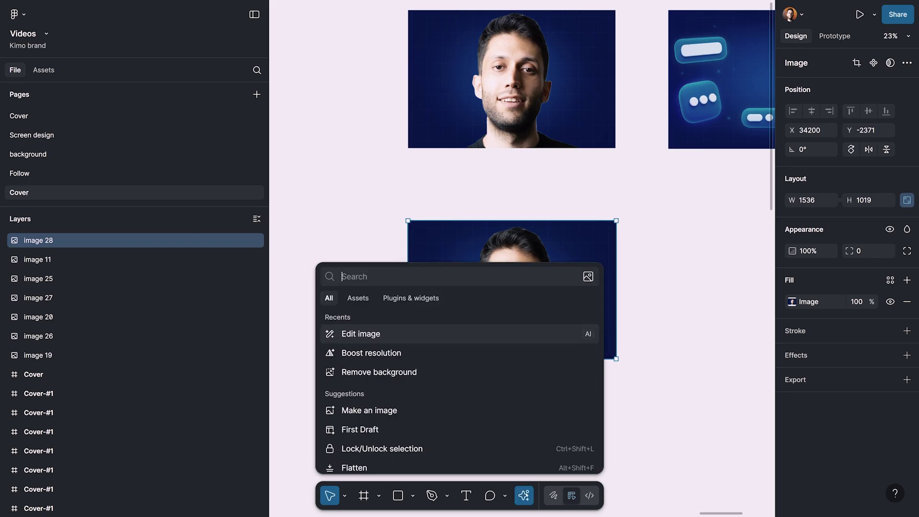
pyautogui.click(396, 334)
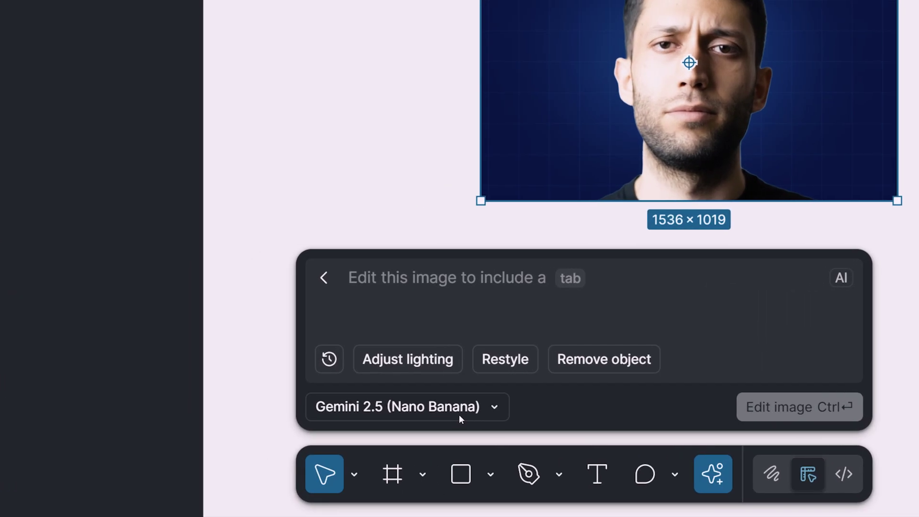
pyautogui.click(397, 462)
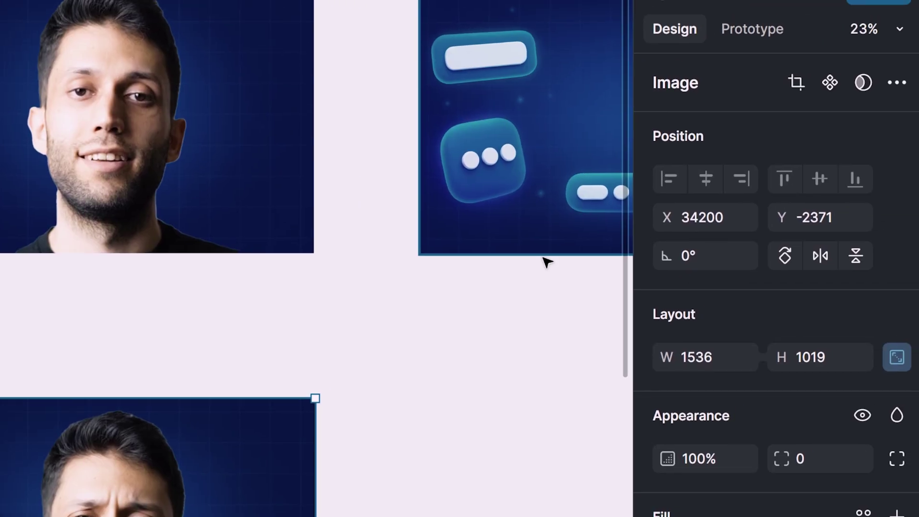
pyautogui.click(476, 375)
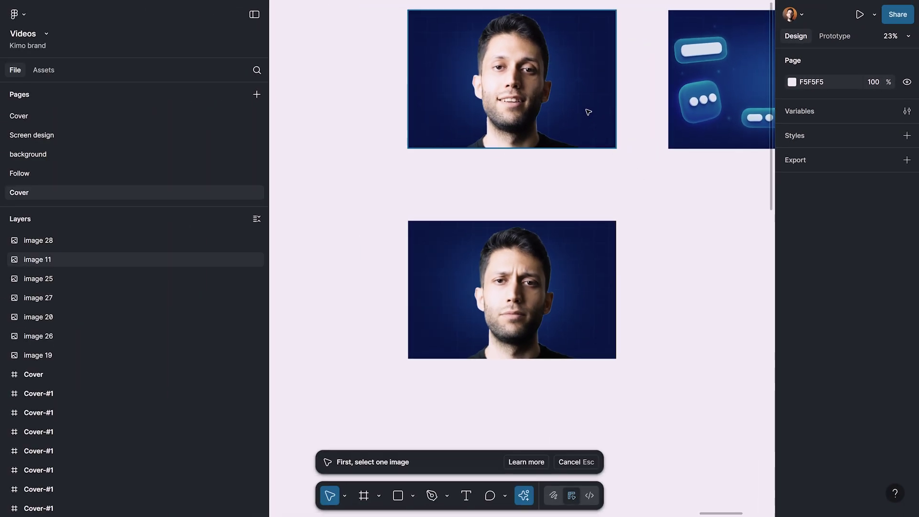
# Place a copy of the smiling portrait further down and zoom in on it
pyautogui.click(551, 112)
pyautogui.hscroll(2, 608, 244)
pyautogui.scroll(-5, 608, 244)
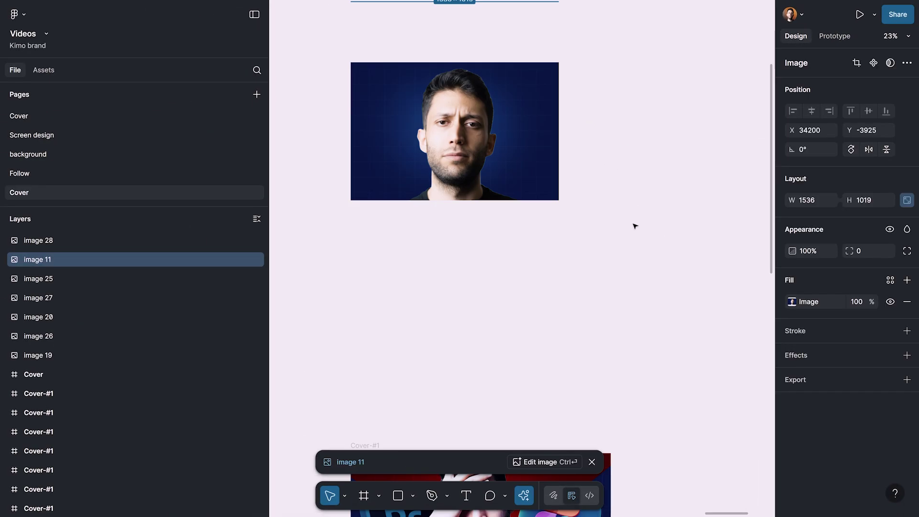
pyautogui.scroll(-5, 635, 226)
pyautogui.moveTo(574, 119); pyautogui.dragTo(590, 272)
pyautogui.hotkey('shift', '2')
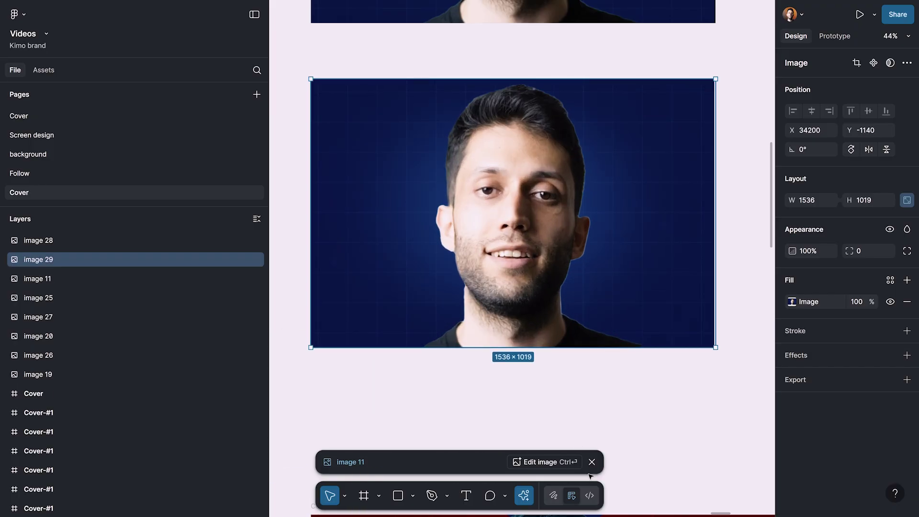
pyautogui.click(591, 461)
# Reuse the sad prompt, changed to 'Make the character looks Excited', to edit the new copy
pyautogui.hotkey('ctrl', 'k')
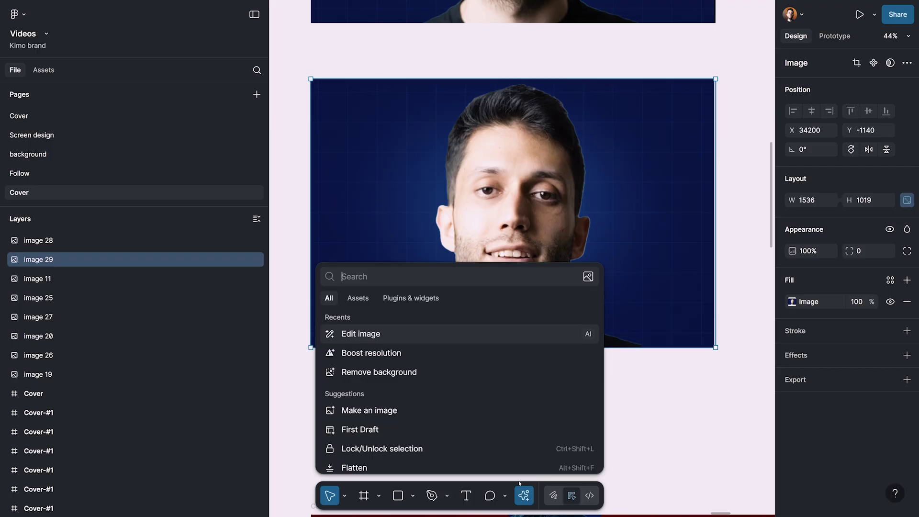
pyautogui.click(383, 335)
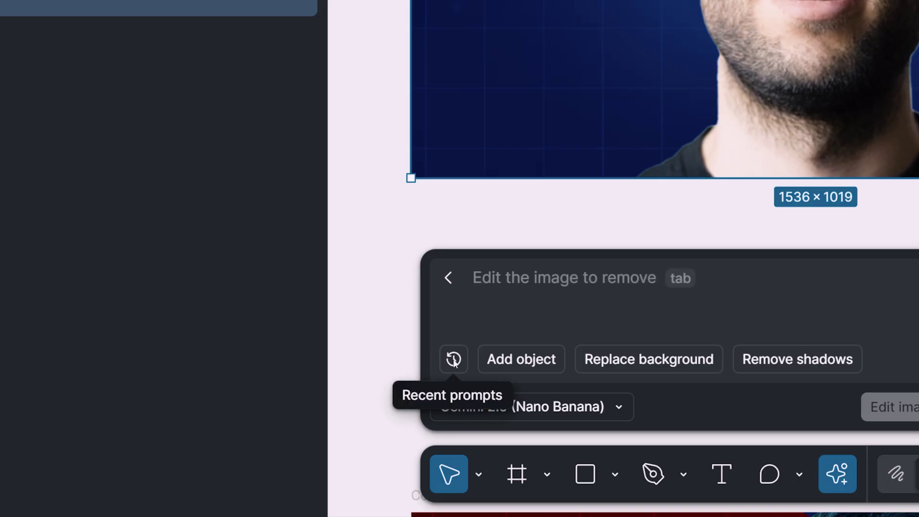
pyautogui.click(453, 360)
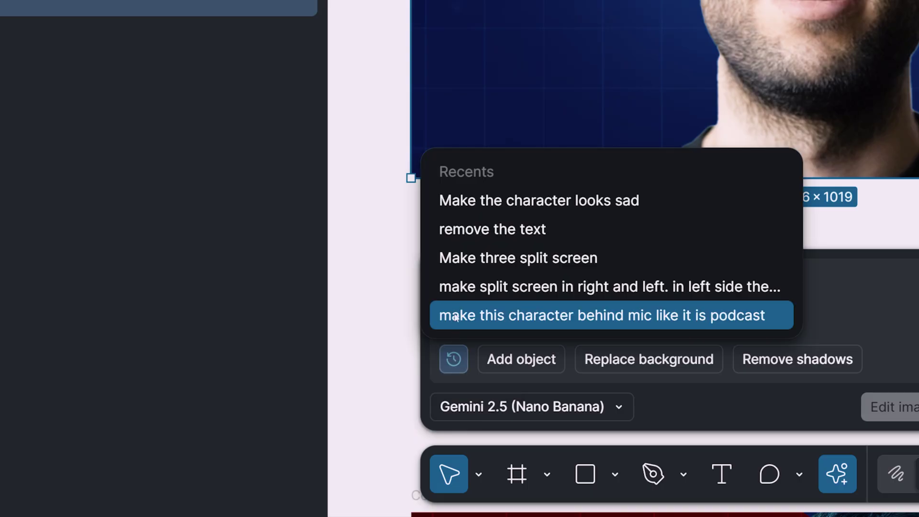
pyautogui.click(523, 211)
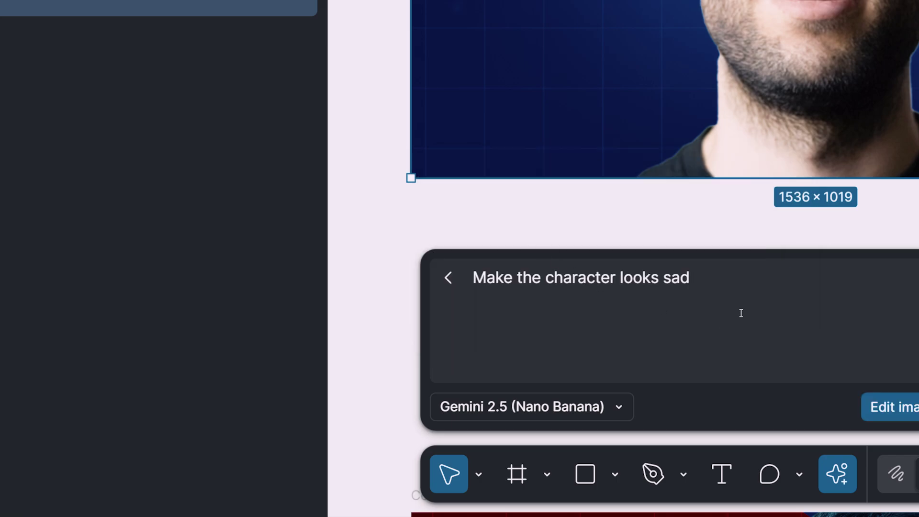
pyautogui.click(698, 280)
pyautogui.doubleClick(670, 277)
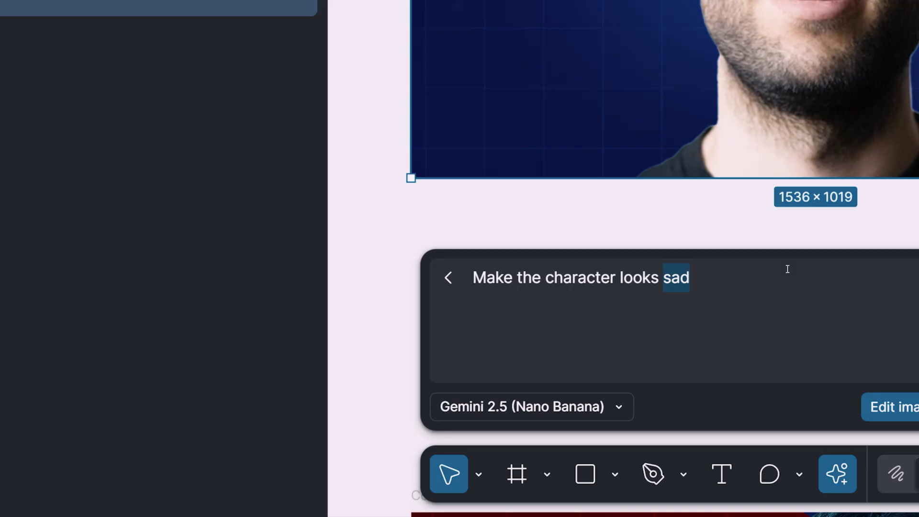
pyautogui.write('Excited')
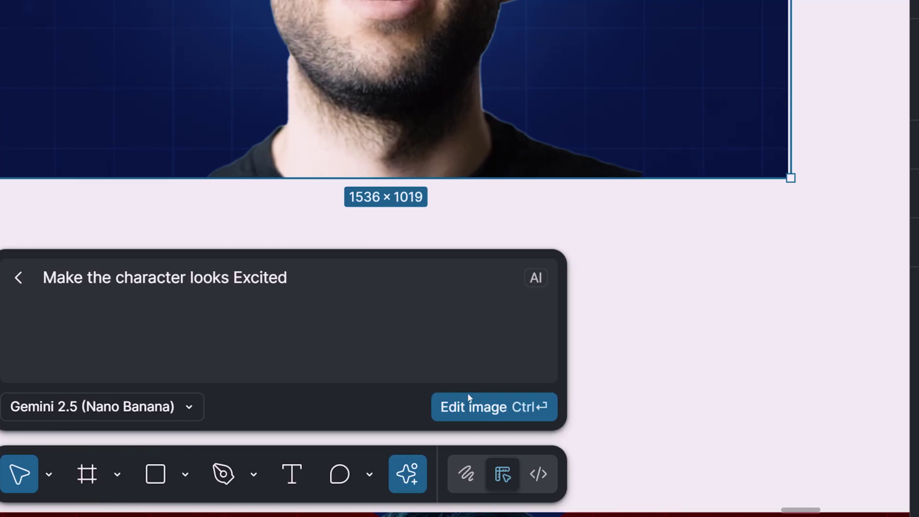
pyautogui.click(478, 406)
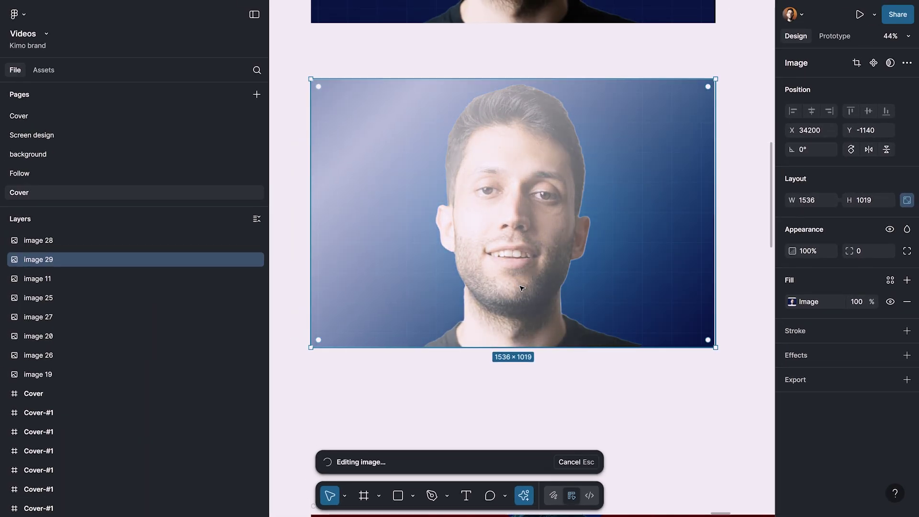
# Rearrange the three portraits into a column beside the icons thumbnail
pyautogui.scroll(-5, 593, 297)
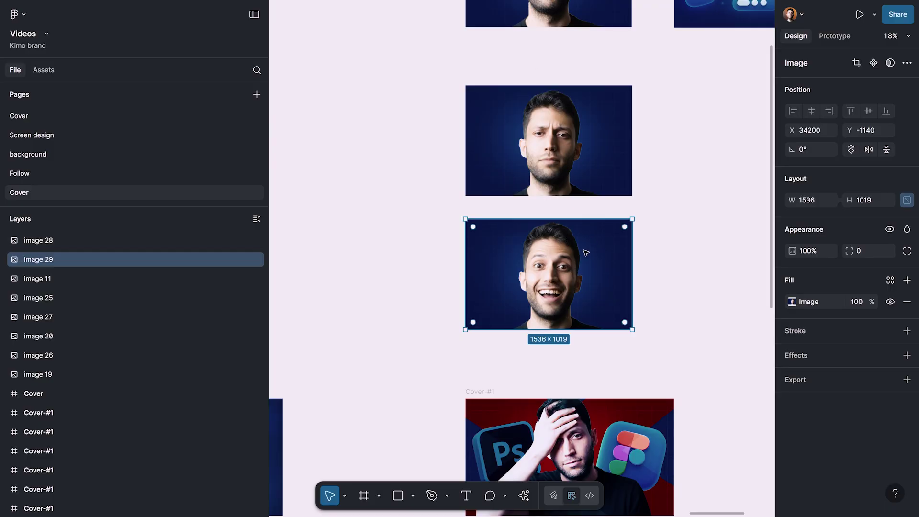
pyautogui.scroll(-1, 585, 252)
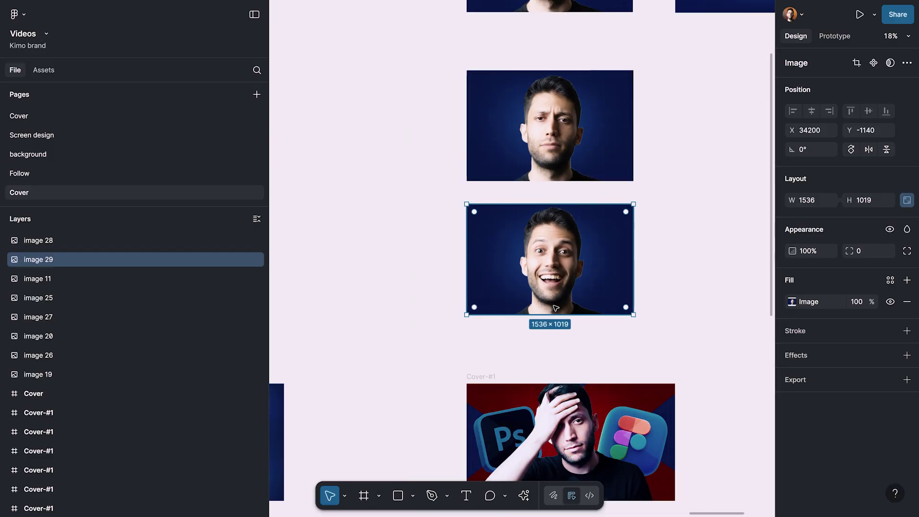
pyautogui.scroll(3, 592, 263)
pyautogui.scroll(-3, 594, 282)
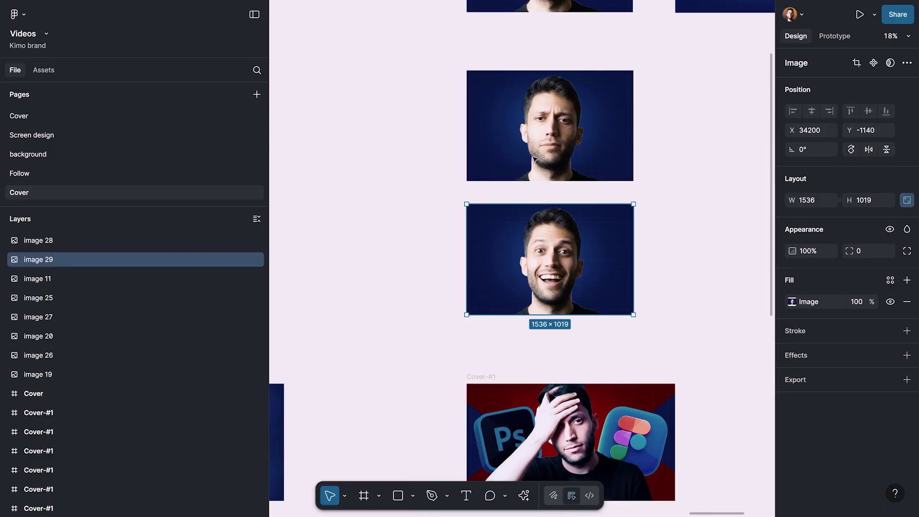
pyautogui.moveTo(534, 160); pyautogui.dragTo(534, 116)
pyautogui.keyDown('shift'); pyautogui.click(544, 314); pyautogui.keyUp('shift')
pyautogui.moveTo(544, 313); pyautogui.dragTo(544, 235)
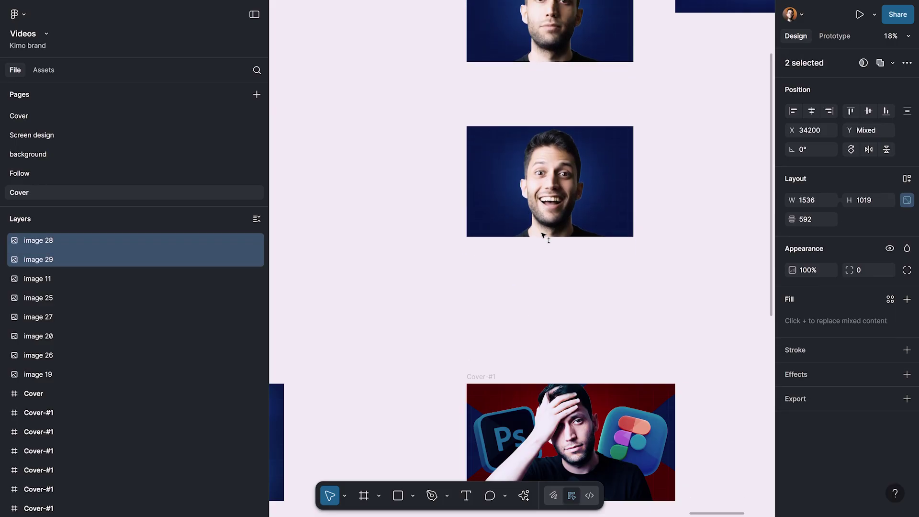
pyautogui.hotkey('ctrl', 'z')
pyautogui.scroll(3, 670, 273)
pyautogui.moveTo(377, 38); pyautogui.dragTo(586, 486)
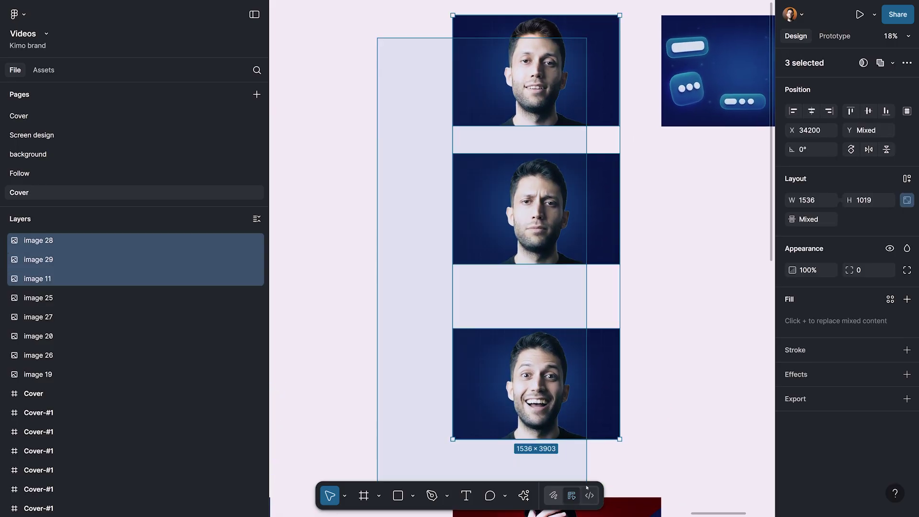
pyautogui.scroll(-5, 579, 364)
pyautogui.moveTo(581, 385); pyautogui.dragTo(571, 353)
pyautogui.click(571, 337)
# Select the duplicated excited portrait and bring up the AI actions list for it
pyautogui.click(565, 237)
pyautogui.scroll(5, 565, 239)
pyautogui.scroll(4, 573, 378)
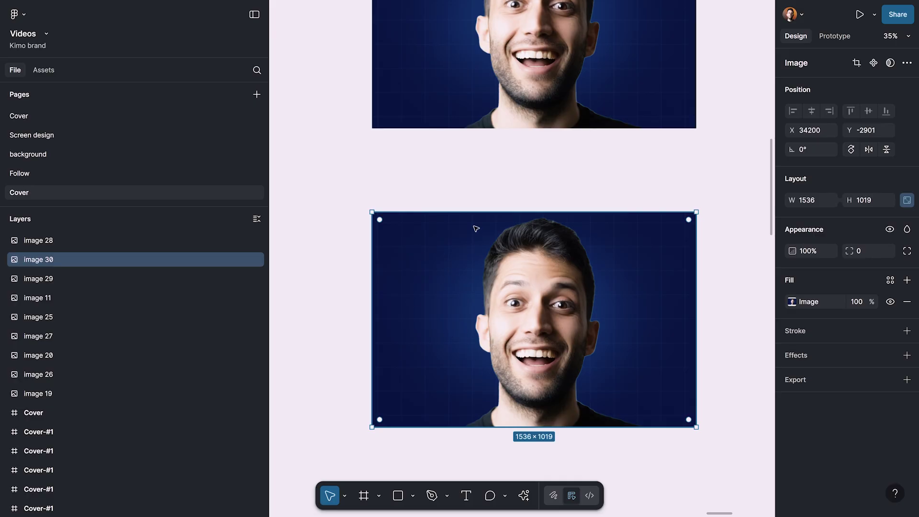
pyautogui.scroll(-10, 475, 229)
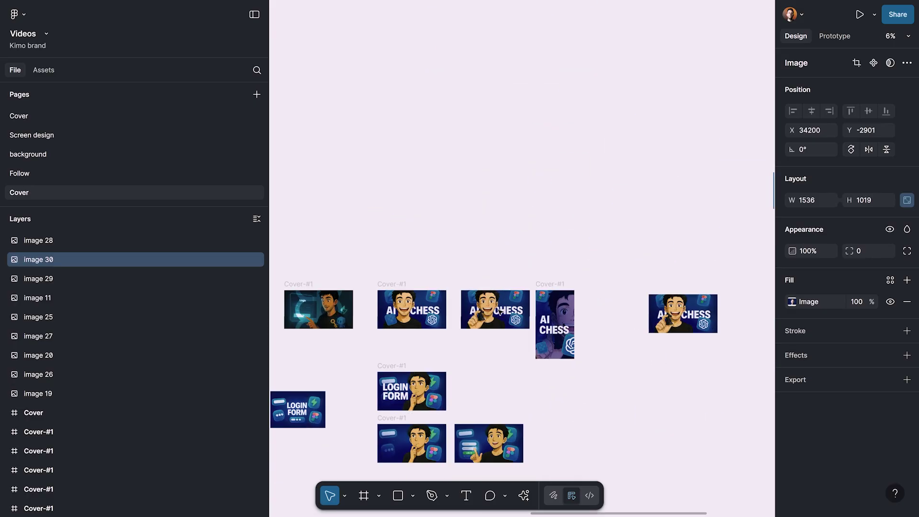
pyautogui.scroll(10, 498, 311)
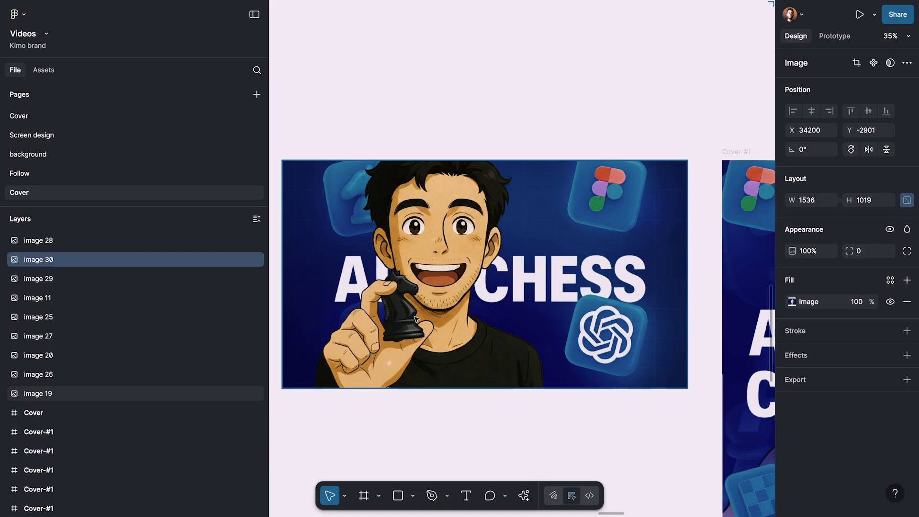
pyautogui.scroll(-2, 415, 319)
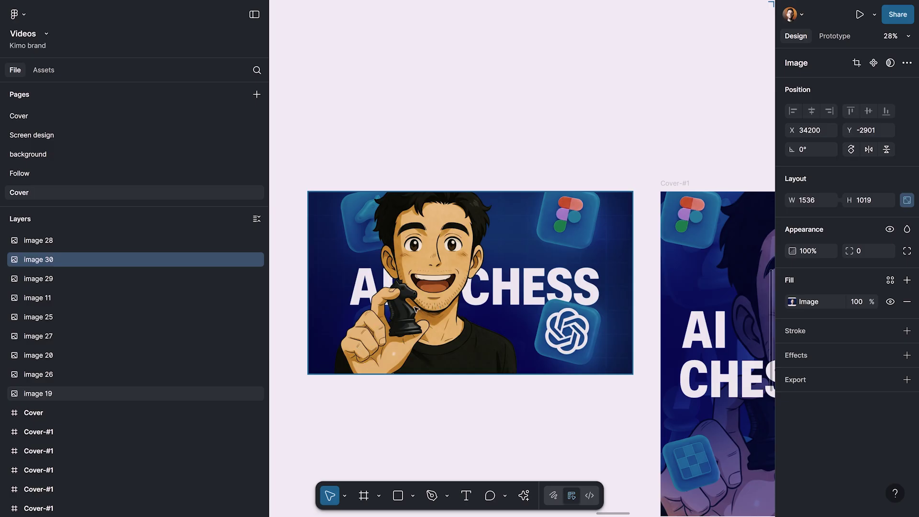
pyautogui.keyDown('ctrl'); pyautogui.scroll(-10, 430, 282); pyautogui.keyUp('ctrl')
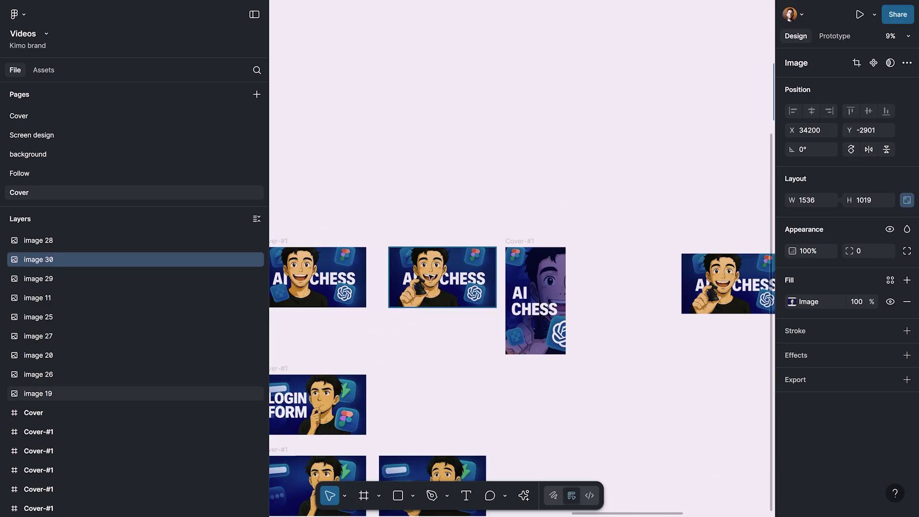
pyautogui.click(497, 225)
pyautogui.hscroll(2, 499, 221)
pyautogui.moveTo(499, 221); pyautogui.dragTo(440, 268)
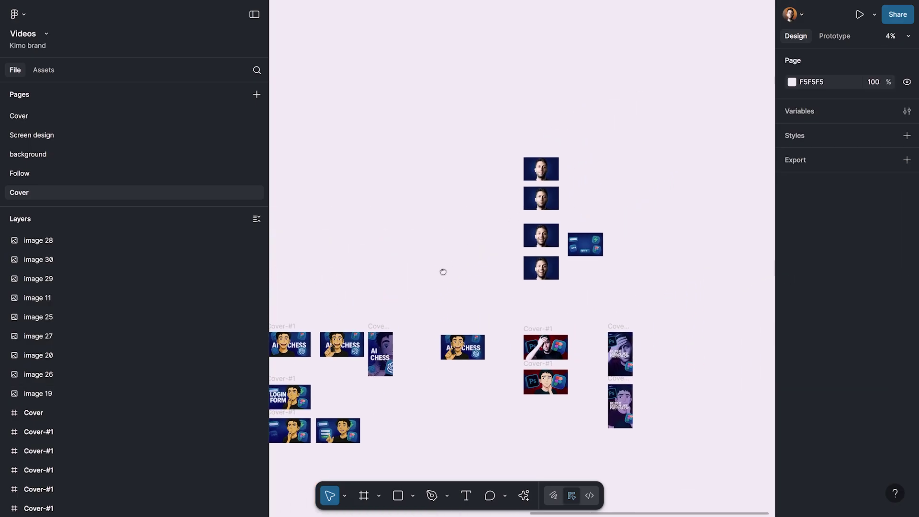
pyautogui.keyDown('ctrl'); pyautogui.scroll(8, 560, 300); pyautogui.keyUp('ctrl')
pyautogui.click(524, 301)
pyautogui.hotkey('ctrl', 'k')
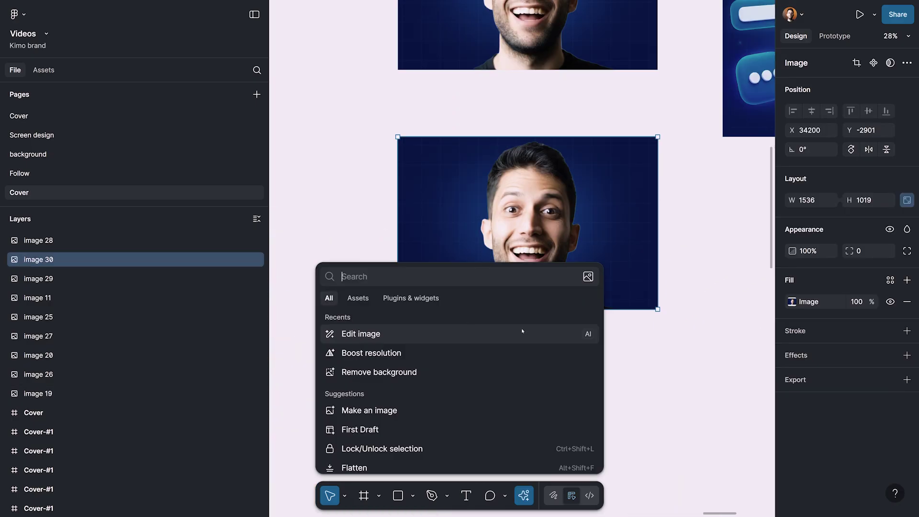
# AI-edit the excited portrait copy with 'Make the character hold a chess stone in hand'
pyautogui.click(442, 332)
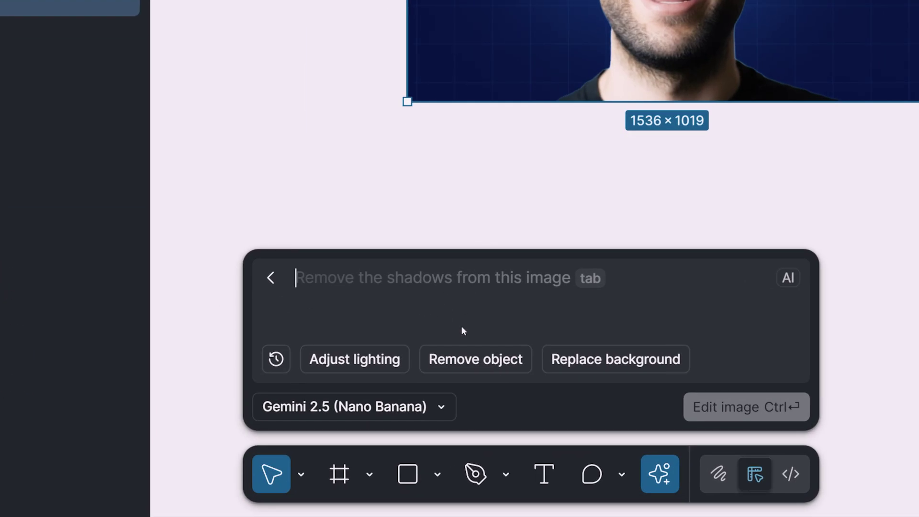
pyautogui.write('Make the char')
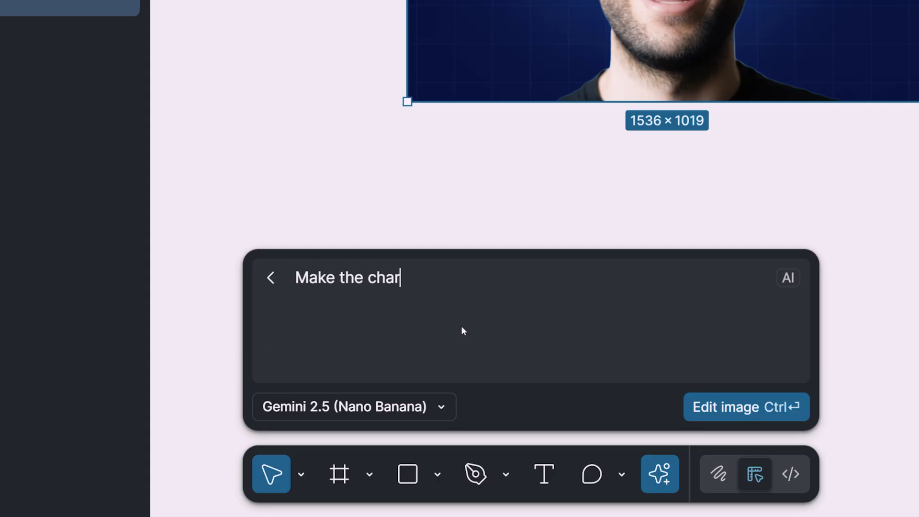
pyautogui.write('acter hol')
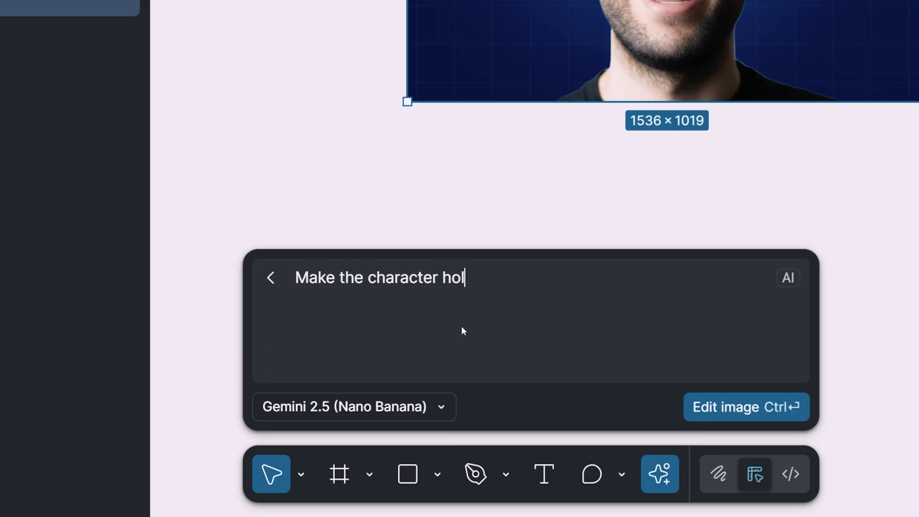
pyautogui.write('d a chess s')
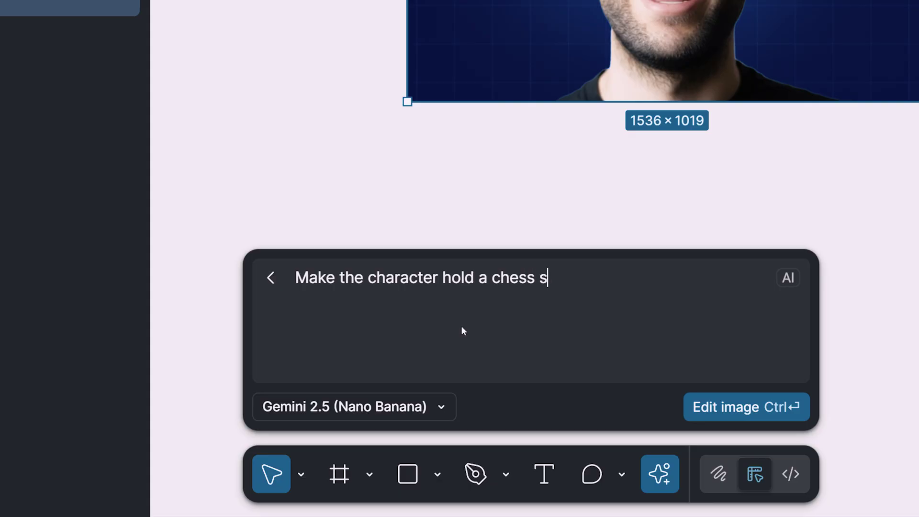
pyautogui.write('tone in hand')
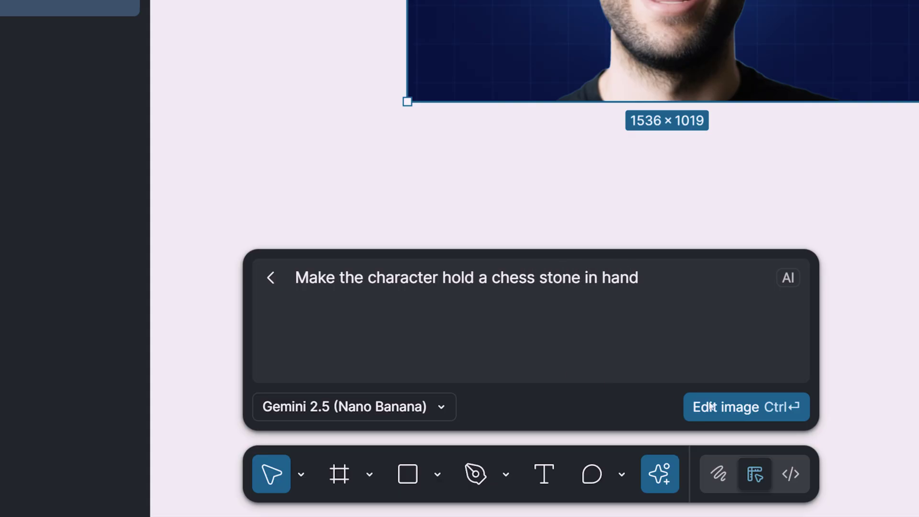
pyautogui.click(739, 408)
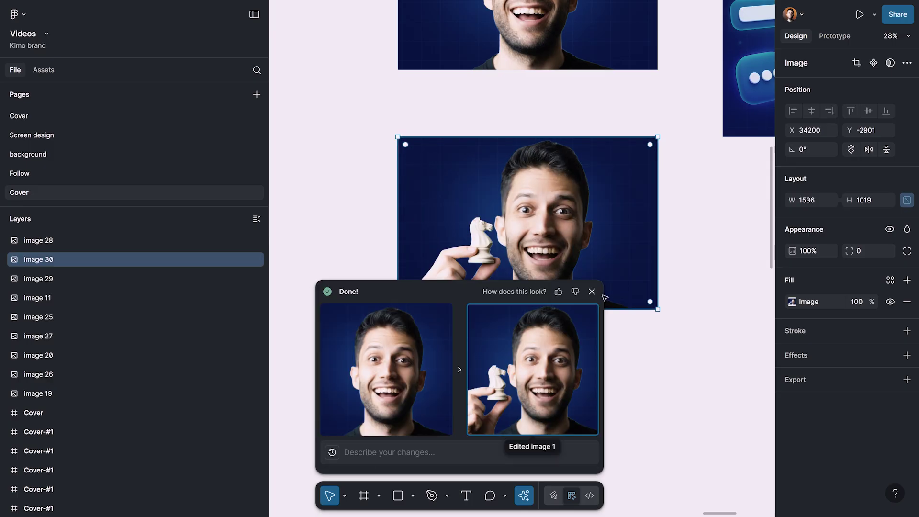
pyautogui.scroll(2, 524, 203)
pyautogui.scroll(3, 529, 206)
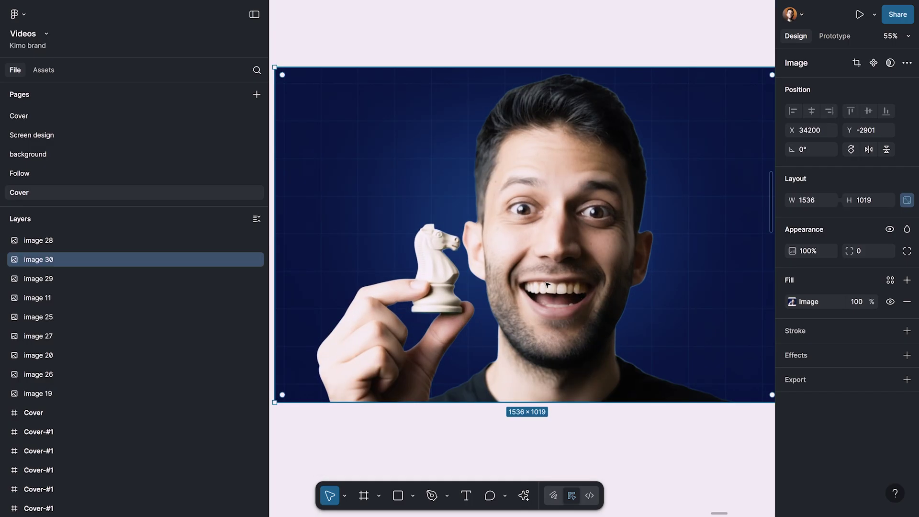
pyautogui.press('Escape')
pyautogui.scroll(-2, 490, 253)
# Duplicate the blue icons background image below the original
pyautogui.scroll(-3, 489, 259)
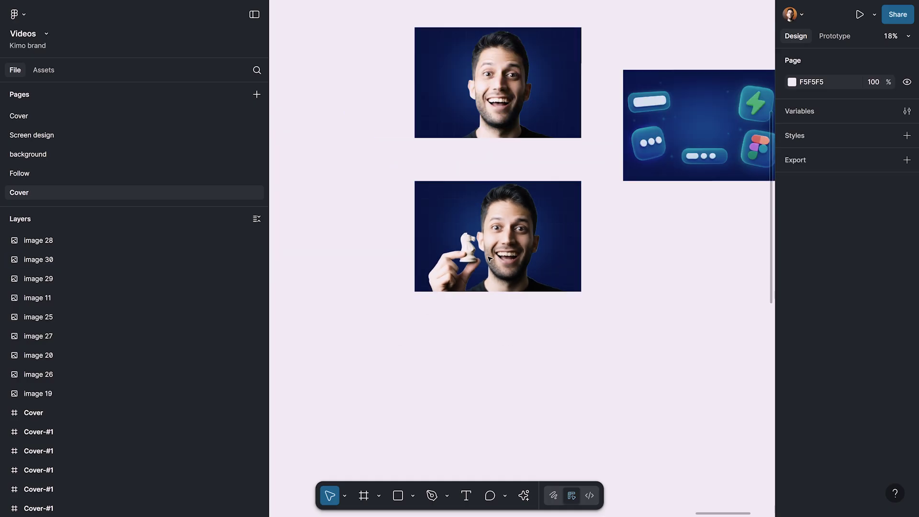
pyautogui.scroll(2, 686, 92)
pyautogui.click(642, 105)
pyautogui.moveTo(641, 105); pyautogui.dragTo(580, 242)
pyautogui.scroll(5, 676, 236)
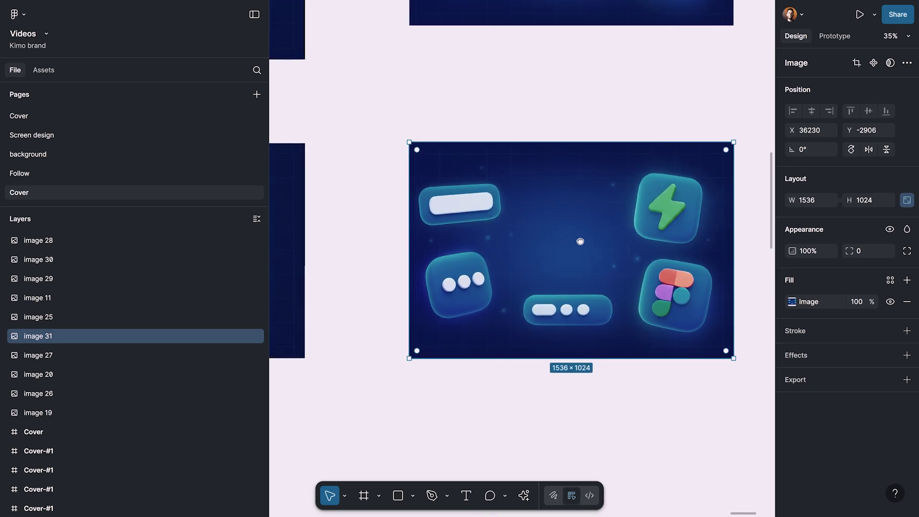
pyautogui.scroll(2, 580, 242)
# AI-edit the copy with the prompt 'Replace all Icons with 3D model of different chess st'
pyautogui.click(524, 495)
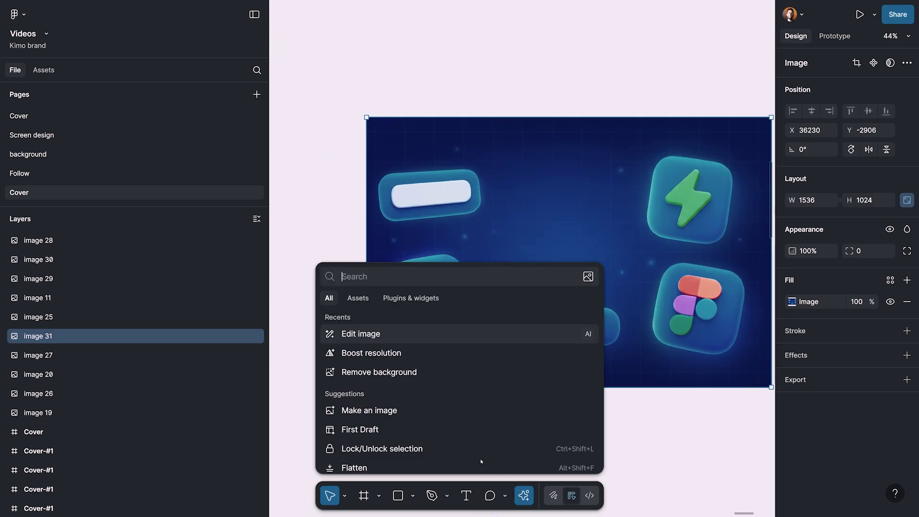
pyautogui.click(398, 337)
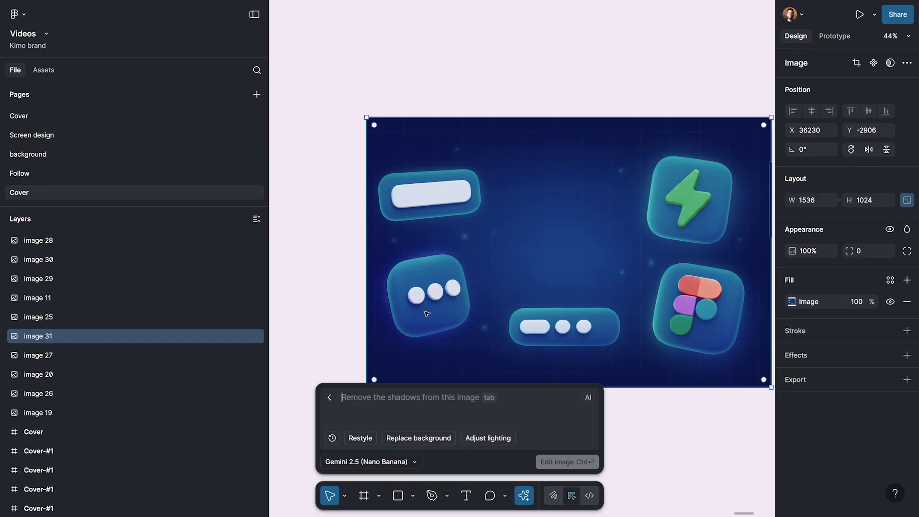
pyautogui.write('Replace all')
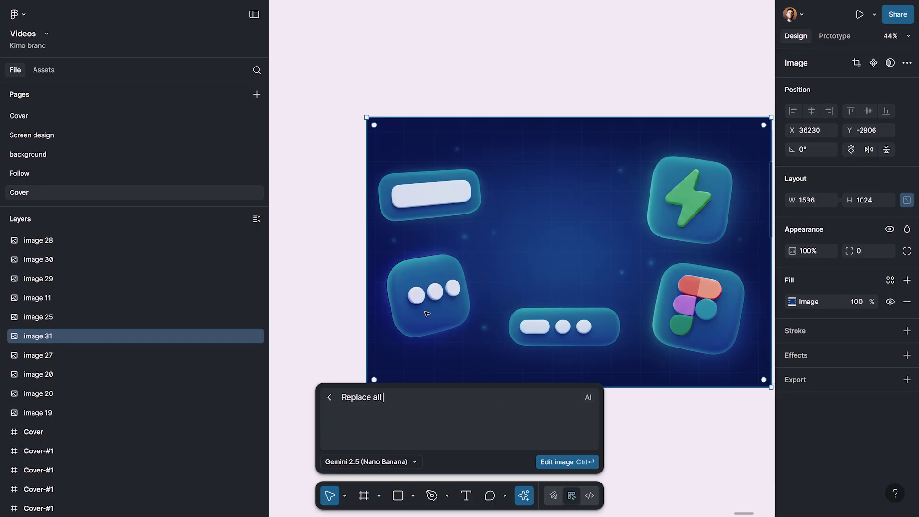
pyautogui.write(' Icons with 3D model of differen')
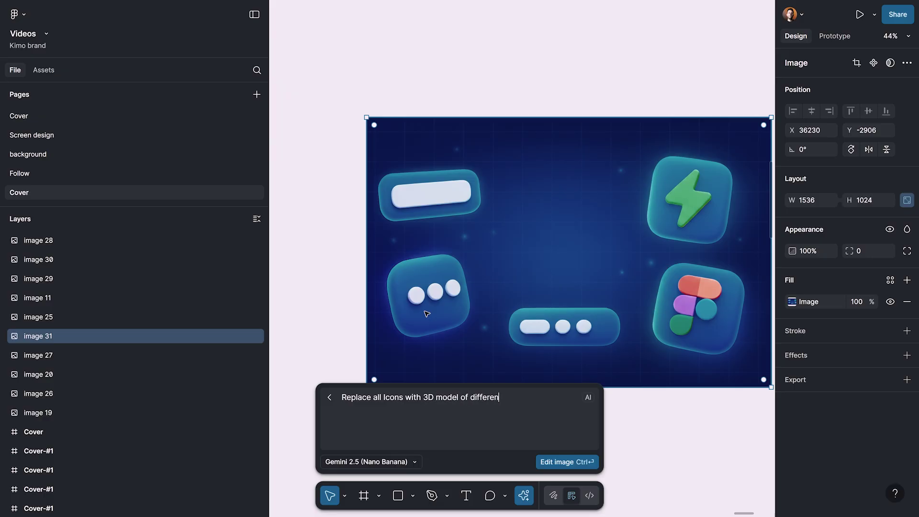
pyautogui.write('t chess stones')
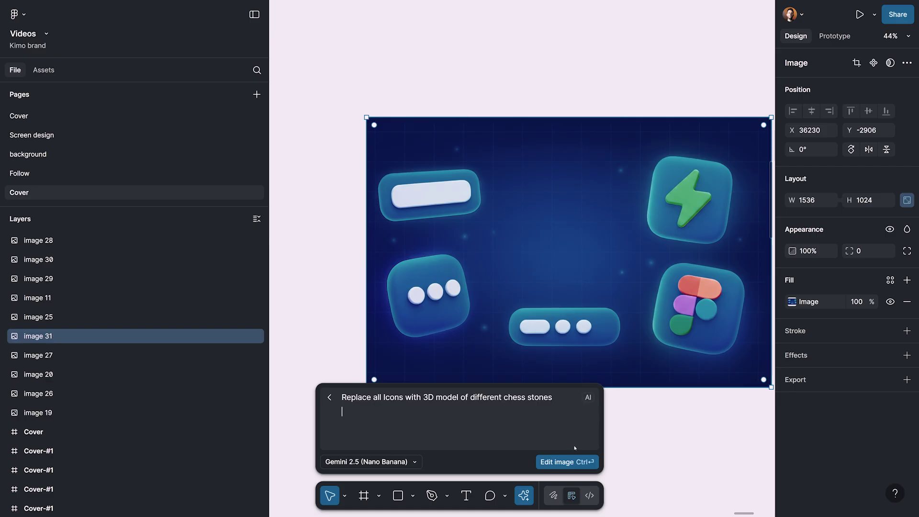
pyautogui.hotkey('ctrl', 'Return')
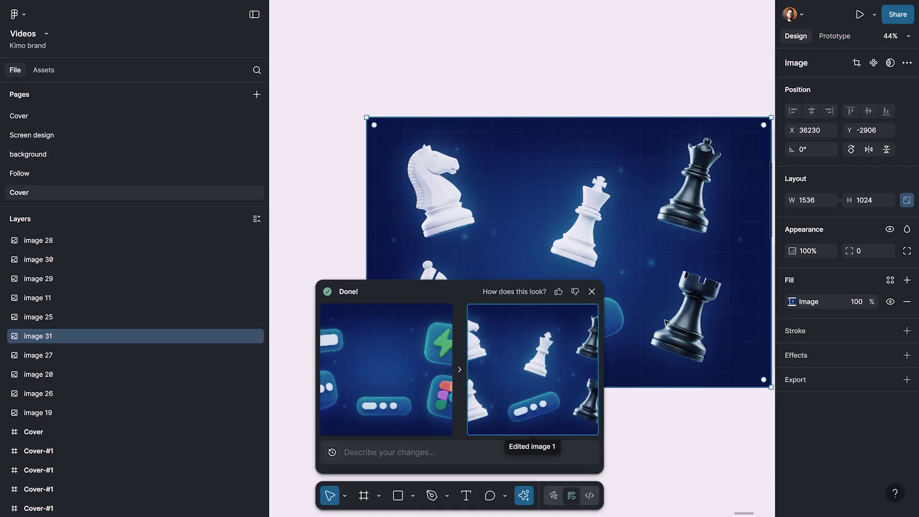
pyautogui.click(591, 291)
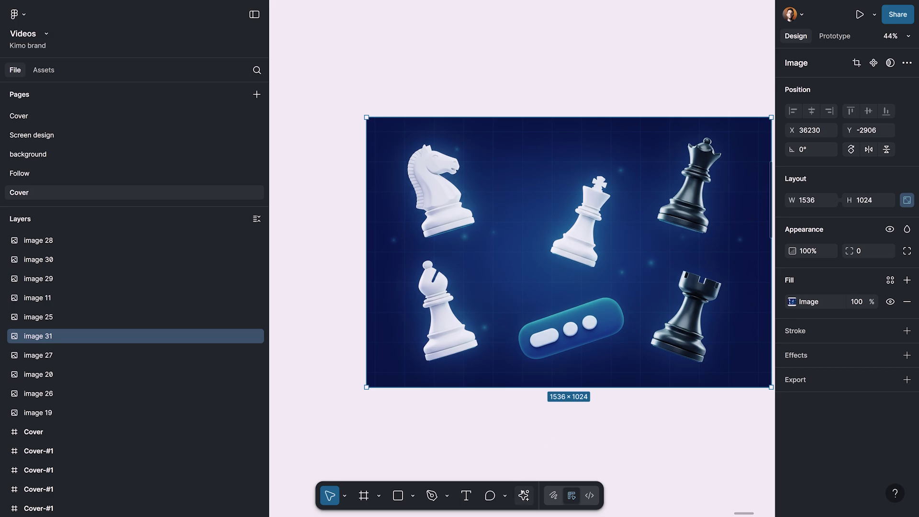
# AI-edit image 31 with 'remove the icon in the center and bottom of the image'
pyautogui.click(524, 495)
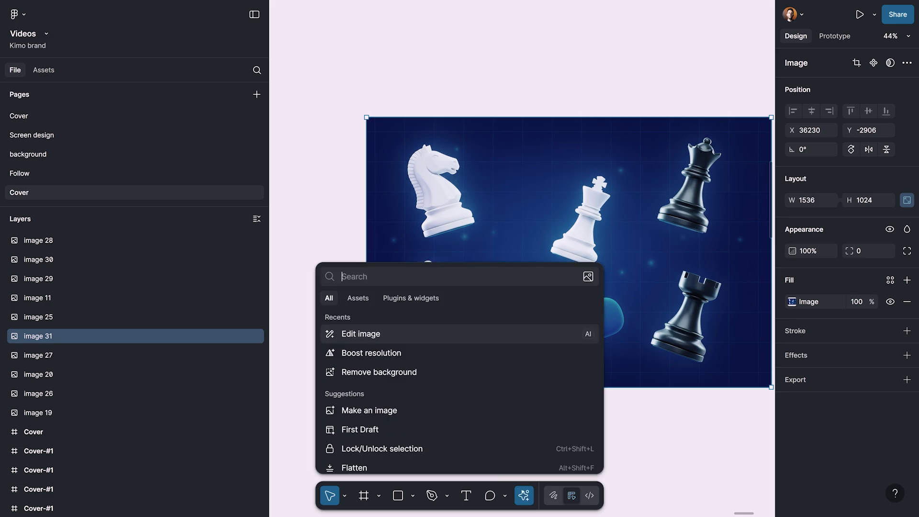
pyautogui.click(445, 333)
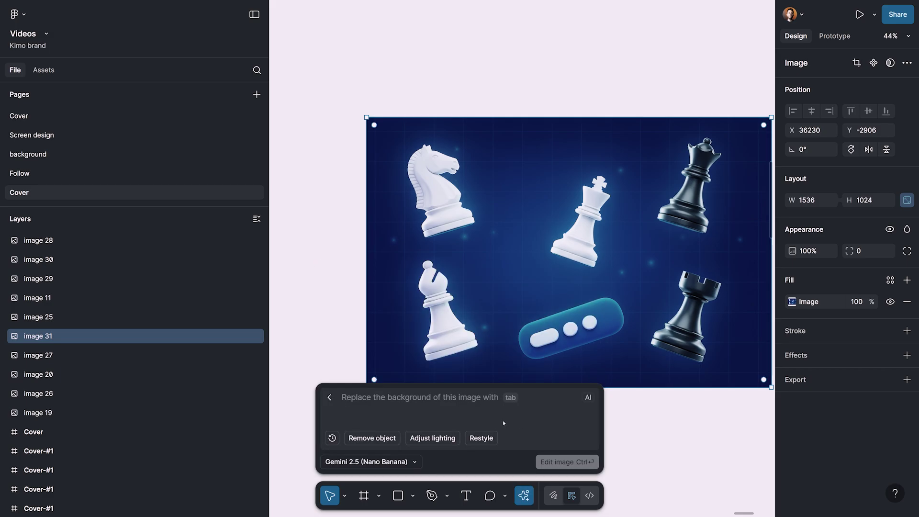
pyautogui.write('remove the ic')
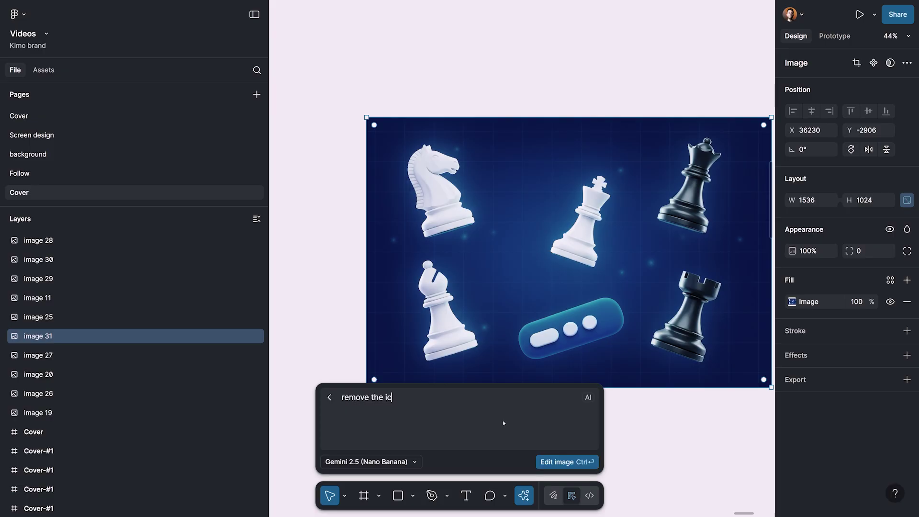
pyautogui.write('on in the center and bottom of the ')
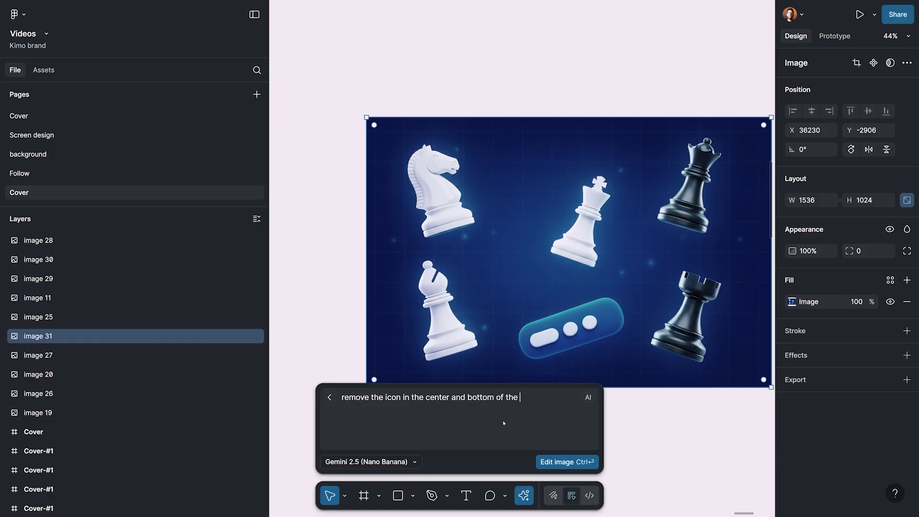
pyautogui.write('image')
pyautogui.click(555, 461)
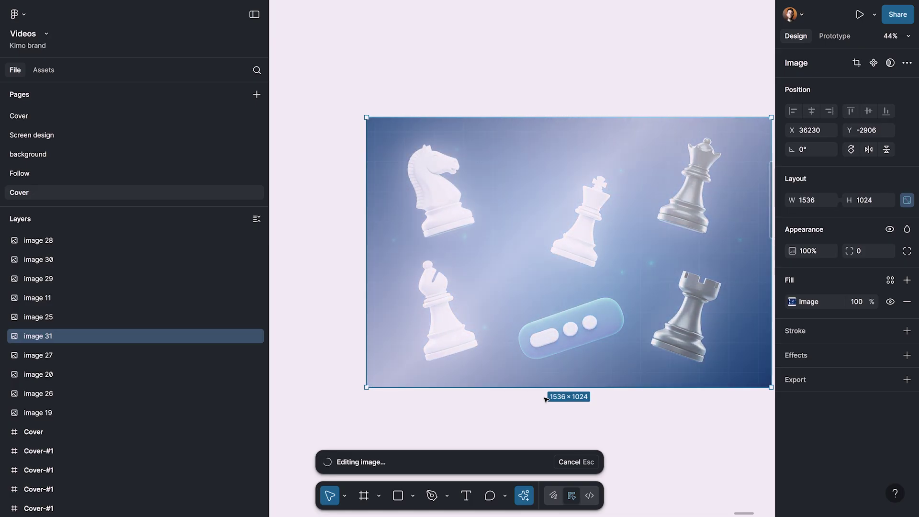
pyautogui.click(591, 292)
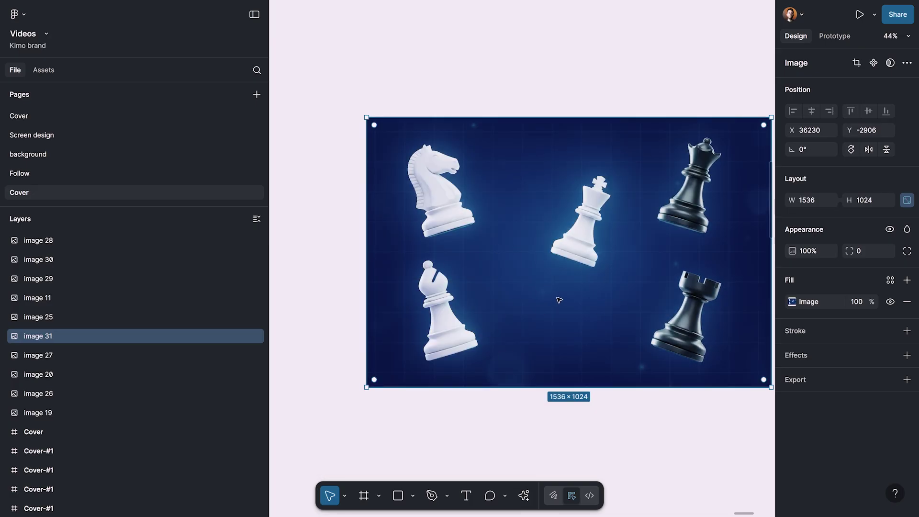
pyautogui.scroll(-5, 559, 300)
pyautogui.scroll(2, 546, 311)
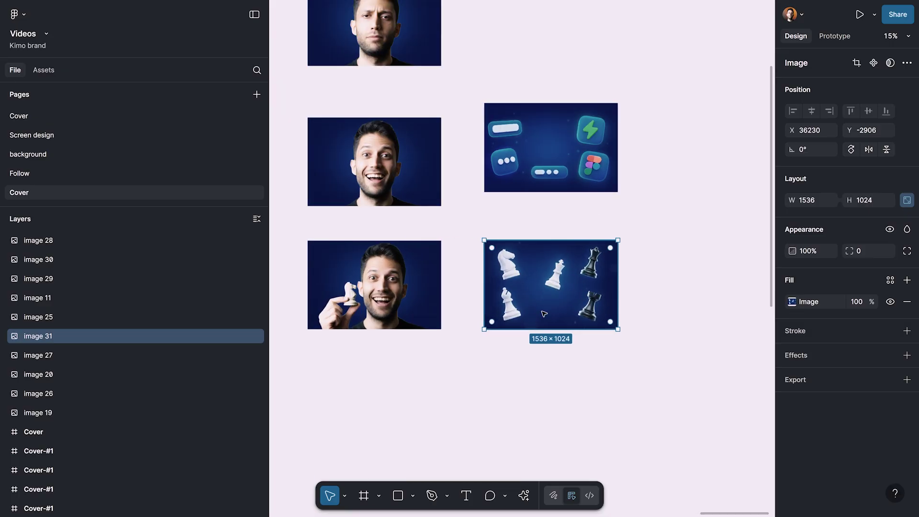
# Boost the resolution of image 30, the man holding the chess knight, to 1536×1019
pyautogui.scroll(-2, 510, 304)
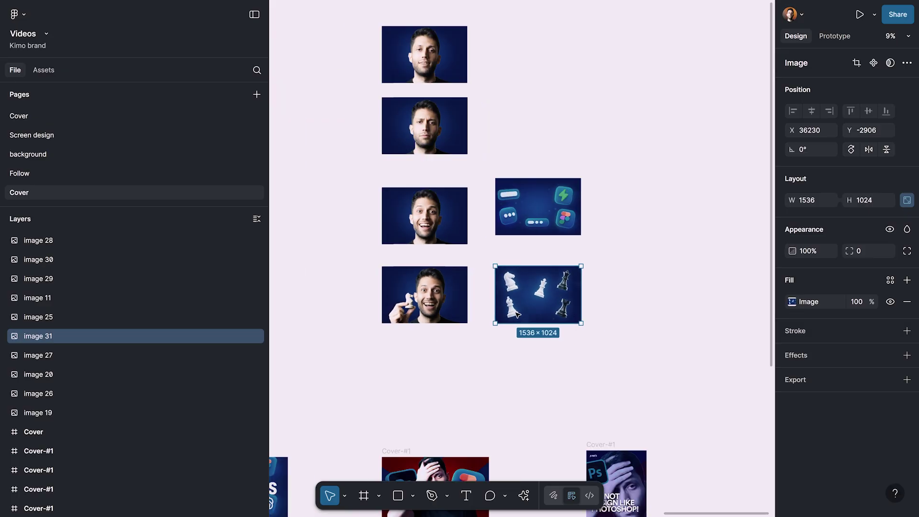
pyautogui.click(428, 308)
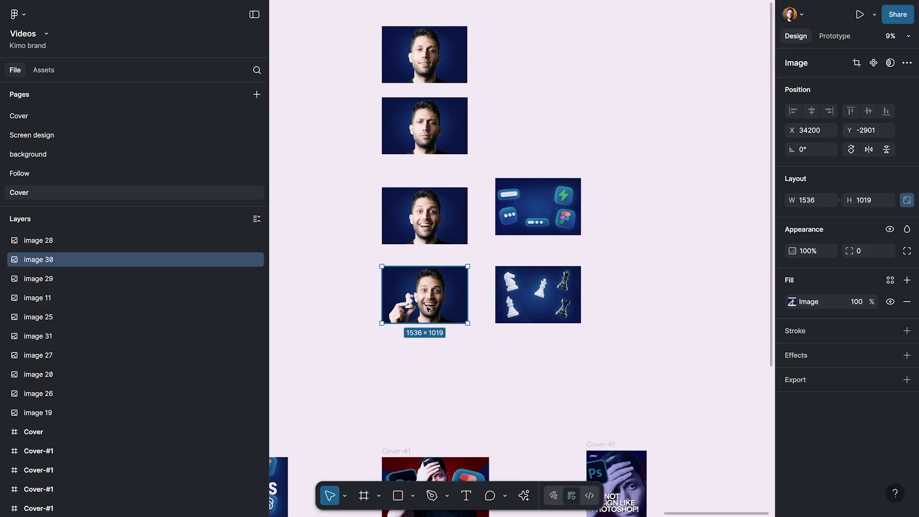
pyautogui.scroll(3, 404, 293)
pyautogui.scroll(-2, 430, 301)
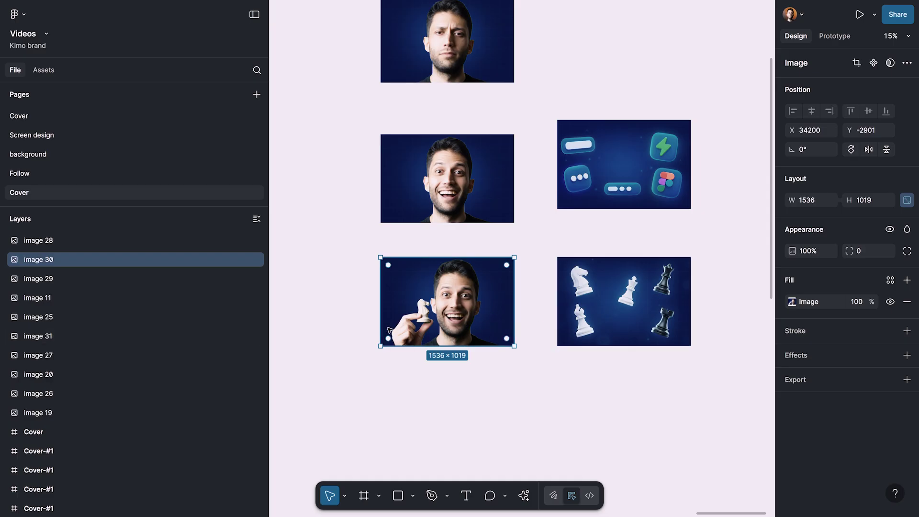
pyautogui.scroll(-3, 380, 329)
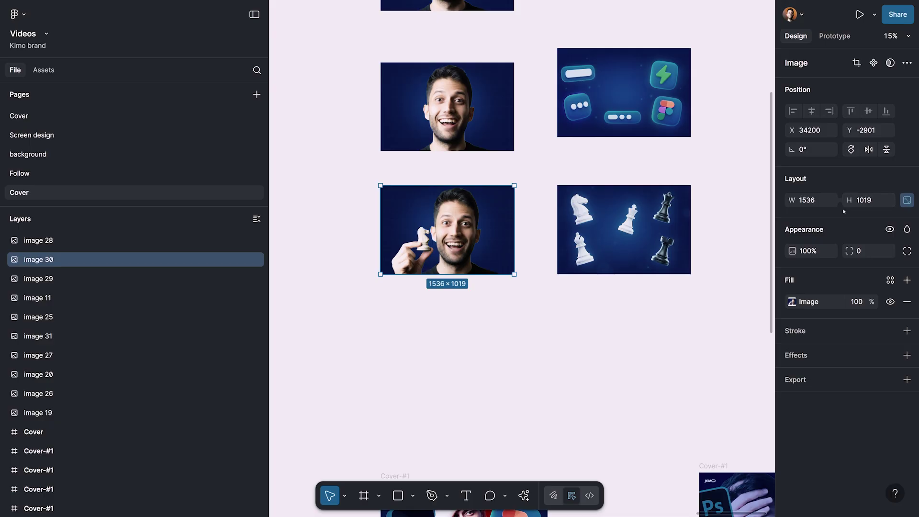
pyautogui.scroll(5, 619, 225)
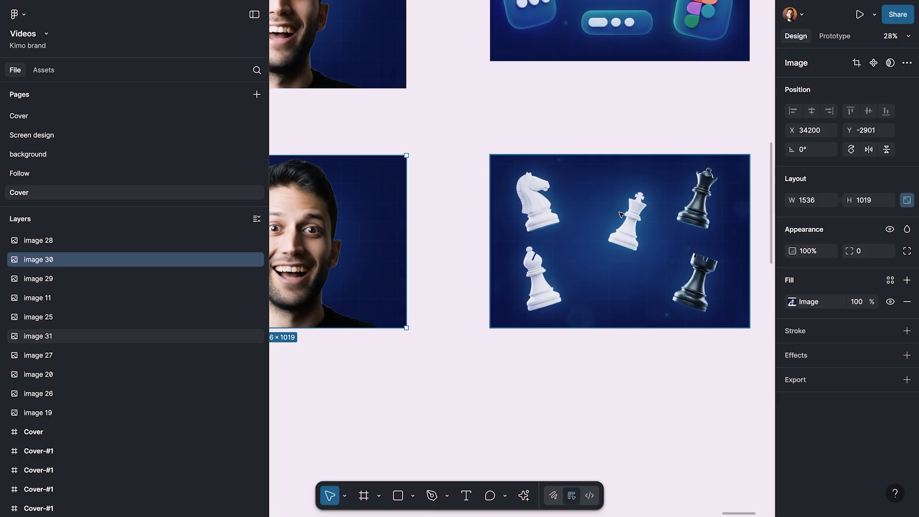
pyautogui.scroll(-5, 619, 213)
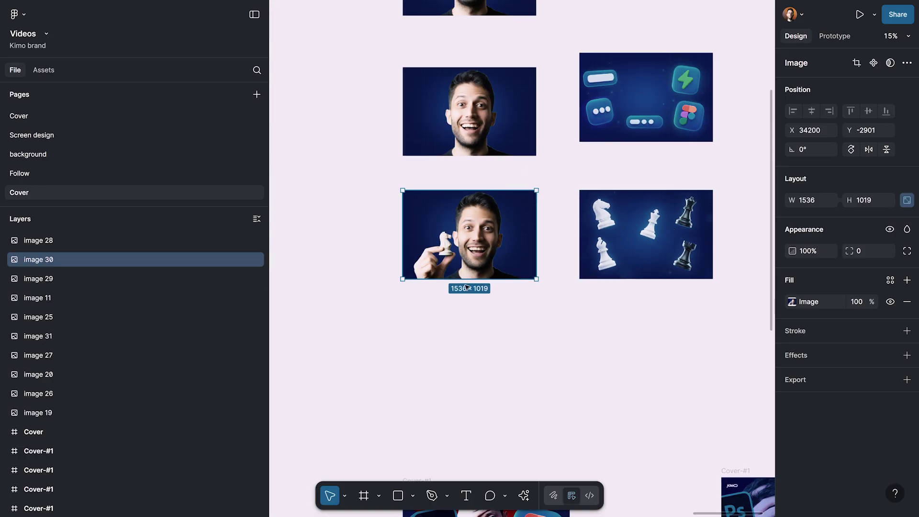
pyautogui.scroll(3, 451, 231)
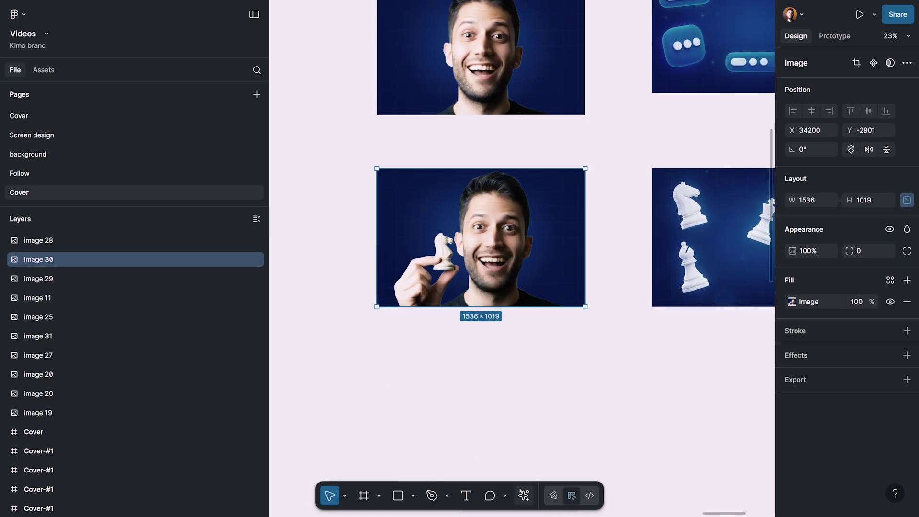
pyautogui.click(523, 496)
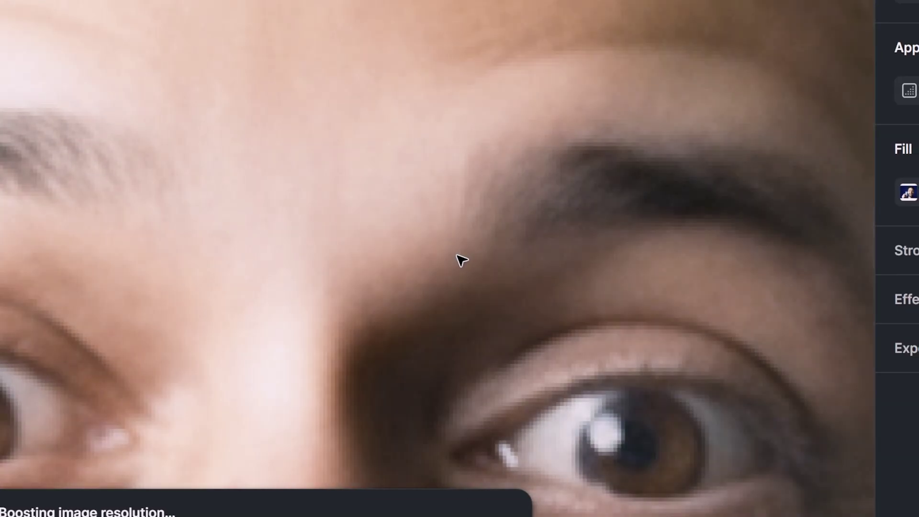
pyautogui.scroll(-3, 462, 249)
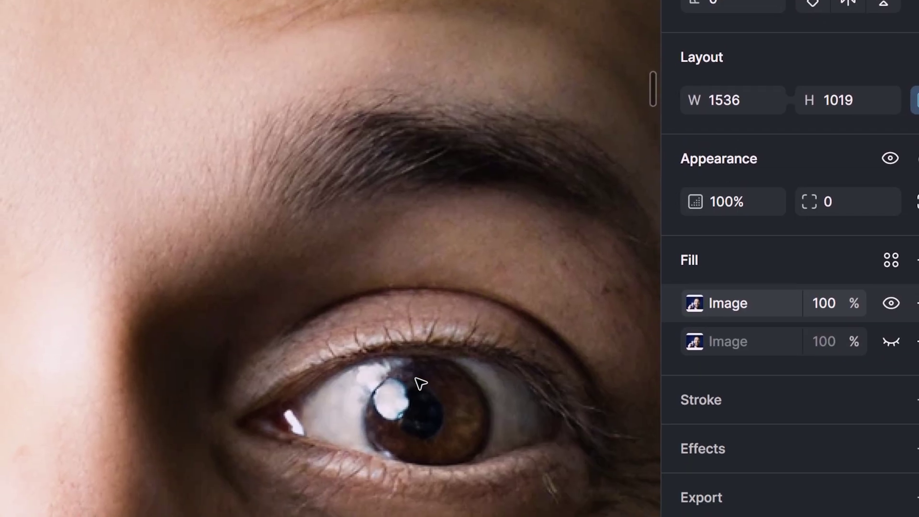
pyautogui.scroll(-5, 480, 316)
pyautogui.scroll(-5, 480, 308)
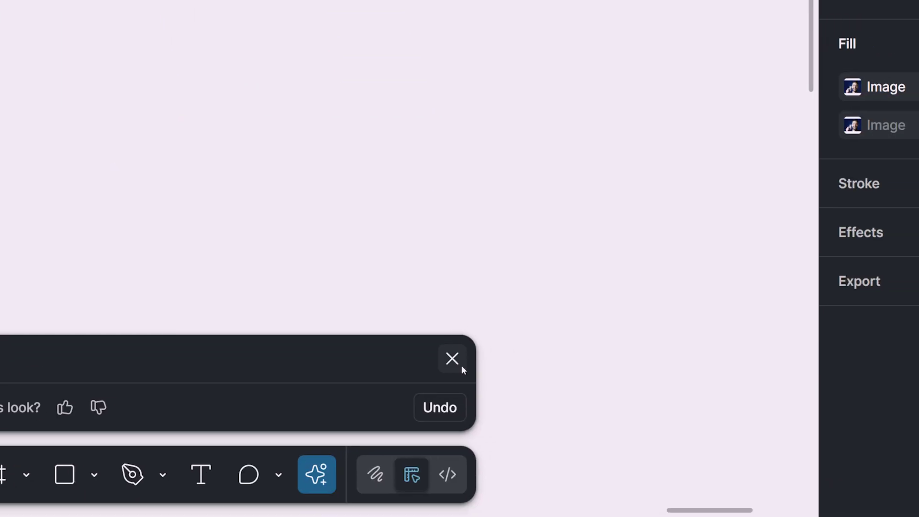
pyautogui.click(460, 365)
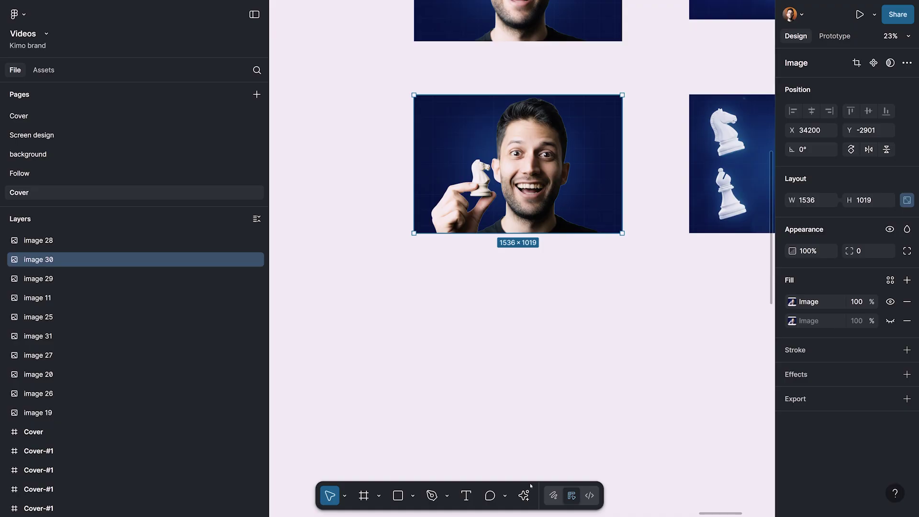
# Remove the background from the knight-holding portrait, image 30
pyautogui.click(525, 495)
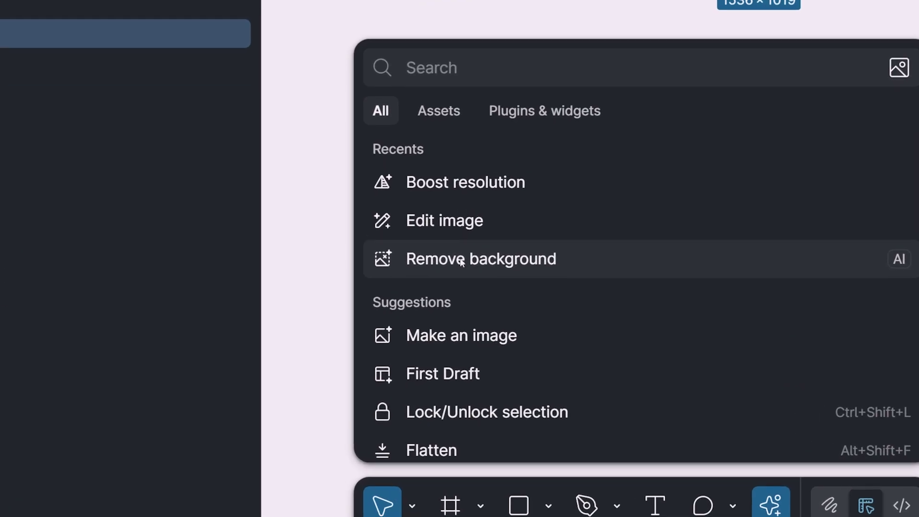
pyautogui.click(460, 261)
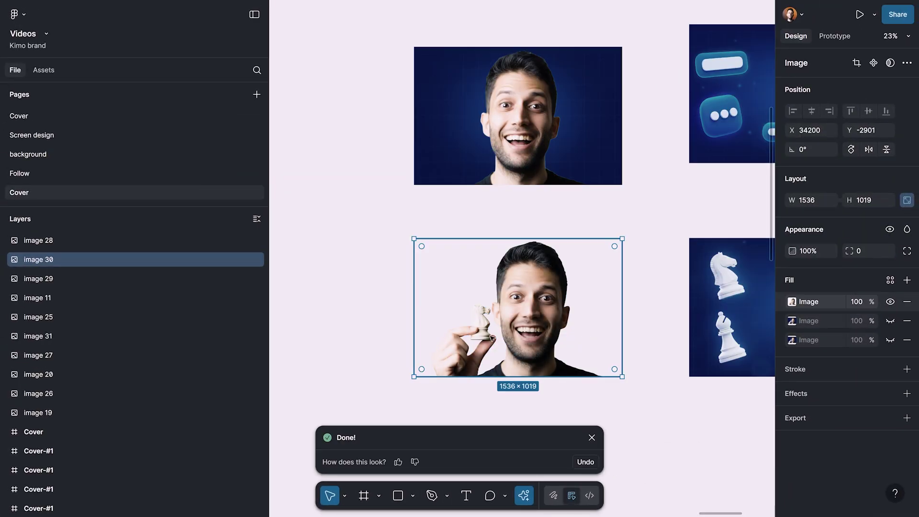
pyautogui.click(656, 285)
pyautogui.click(581, 244)
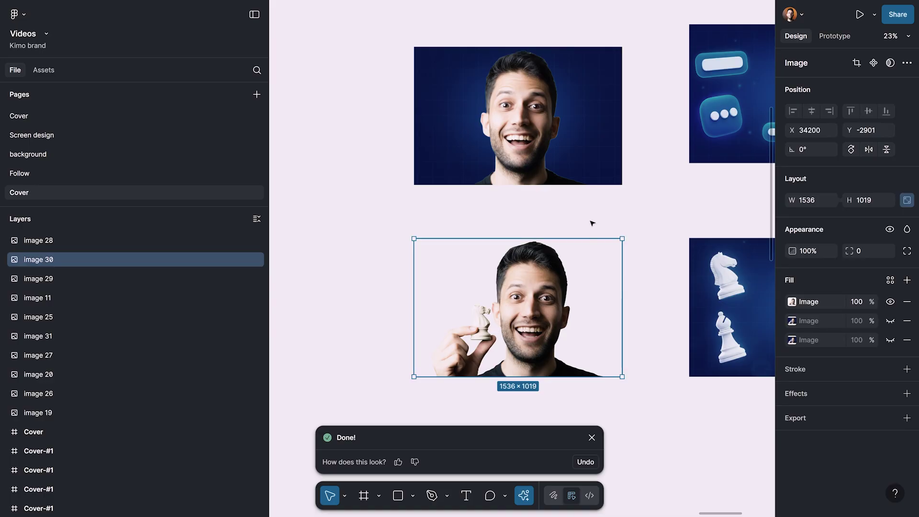
pyautogui.click(592, 223)
pyautogui.scroll(-10, 589, 222)
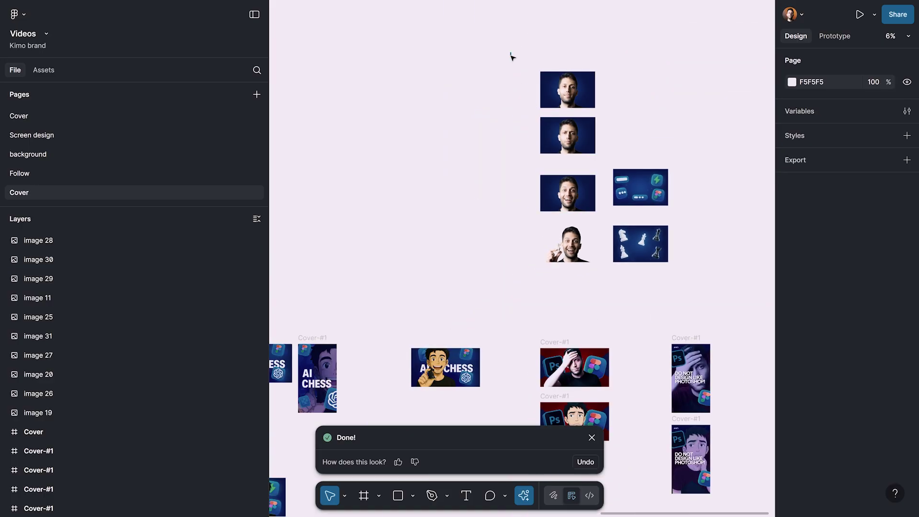
# Remove the backgrounds from images 27, 28 and 29 together
pyautogui.moveTo(452, 124); pyautogui.dragTo(669, 211)
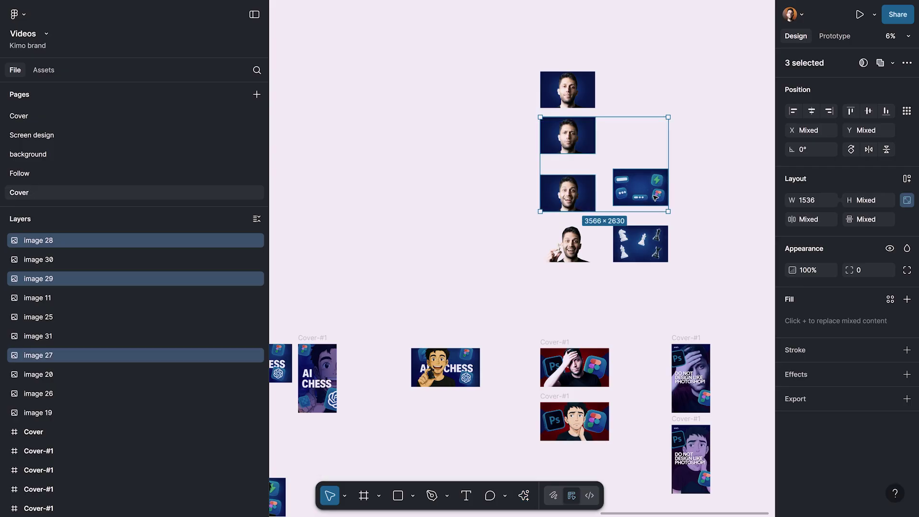
pyautogui.scroll(3, 638, 179)
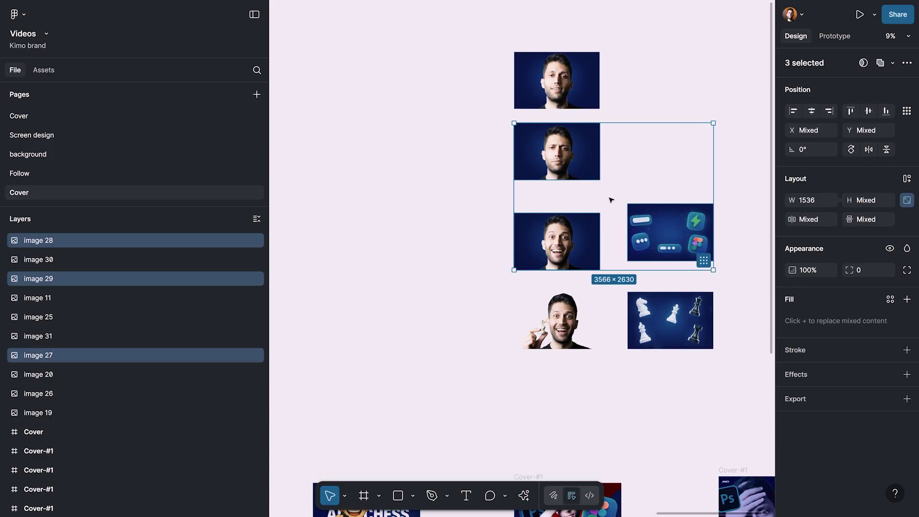
pyautogui.click(524, 495)
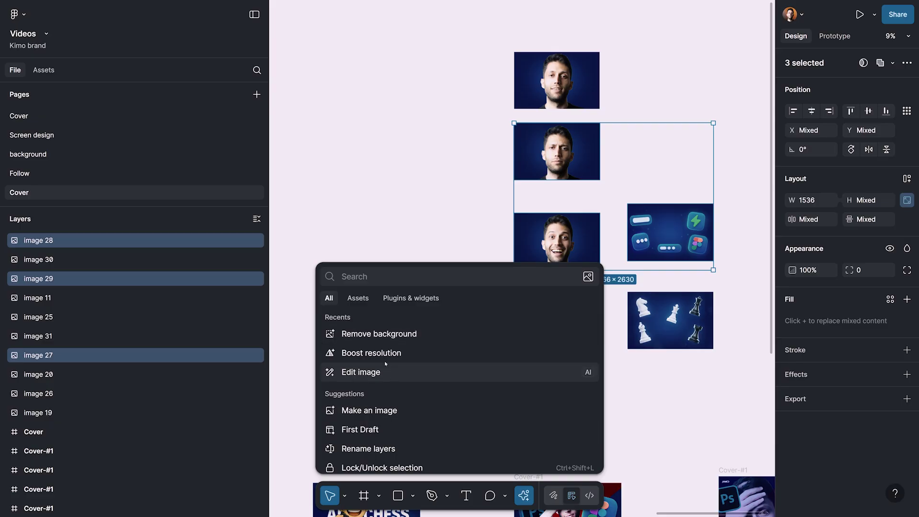
pyautogui.click(378, 333)
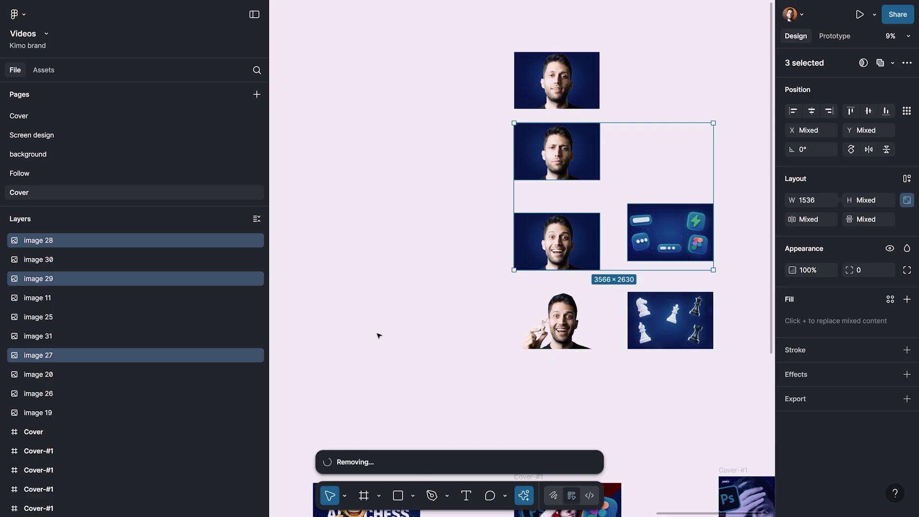
pyautogui.scroll(3, 498, 191)
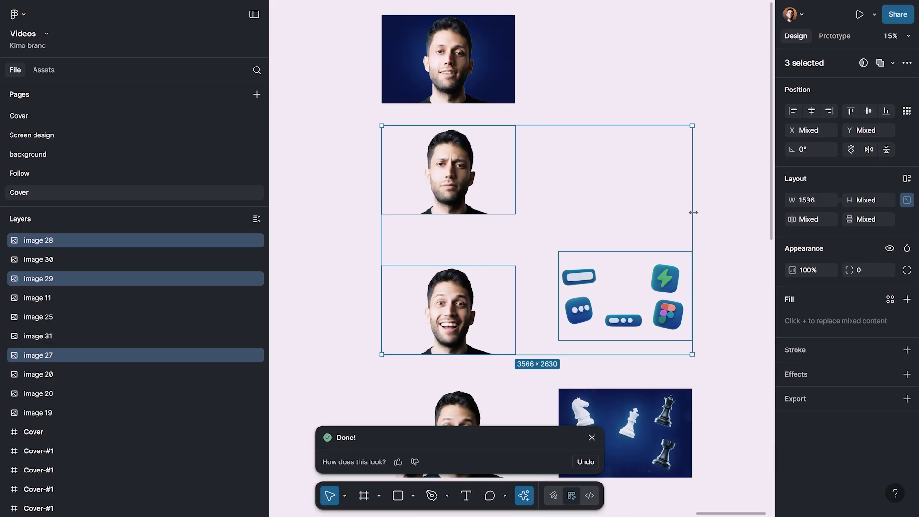
pyautogui.click(717, 228)
pyautogui.scroll(-5, 483, 283)
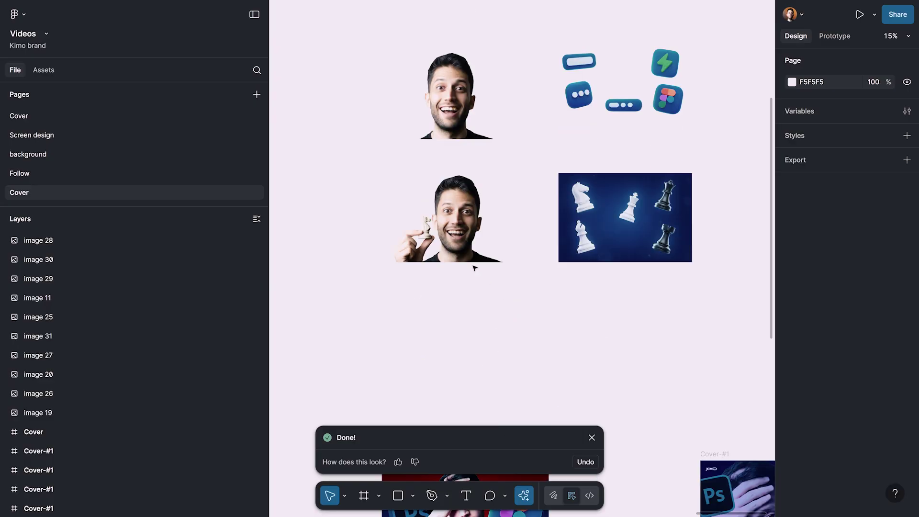
pyautogui.click(443, 243)
# Place the cut-out knight portrait over the blue chess-pieces background, aligning the two
pyautogui.moveTo(444, 243); pyautogui.dragTo(622, 241)
pyautogui.scroll(3, 694, 231)
pyautogui.scroll(1, 574, 192)
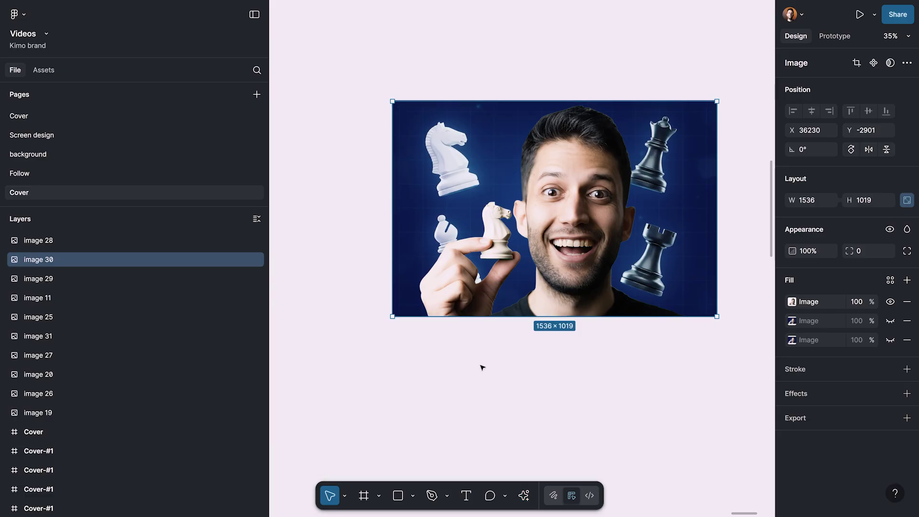
pyautogui.click(473, 390)
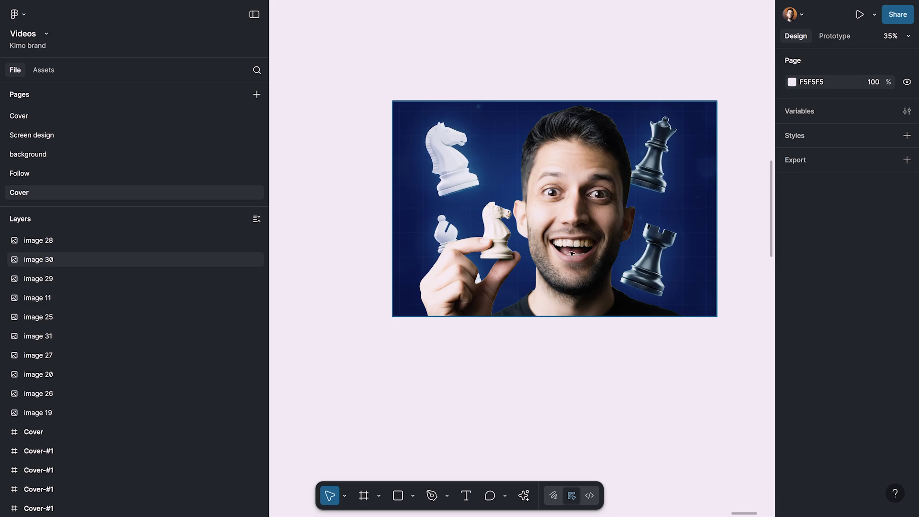
pyautogui.scroll(-3, 572, 254)
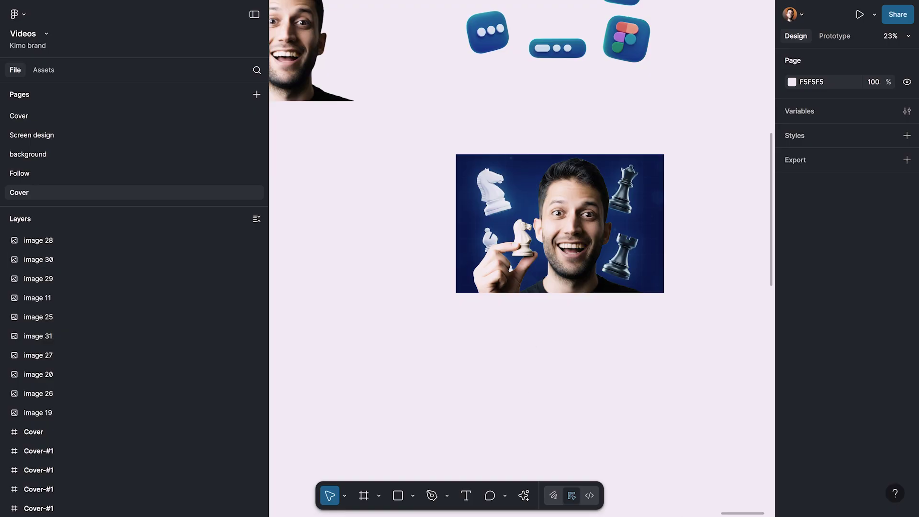
pyautogui.scroll(-5, 572, 171)
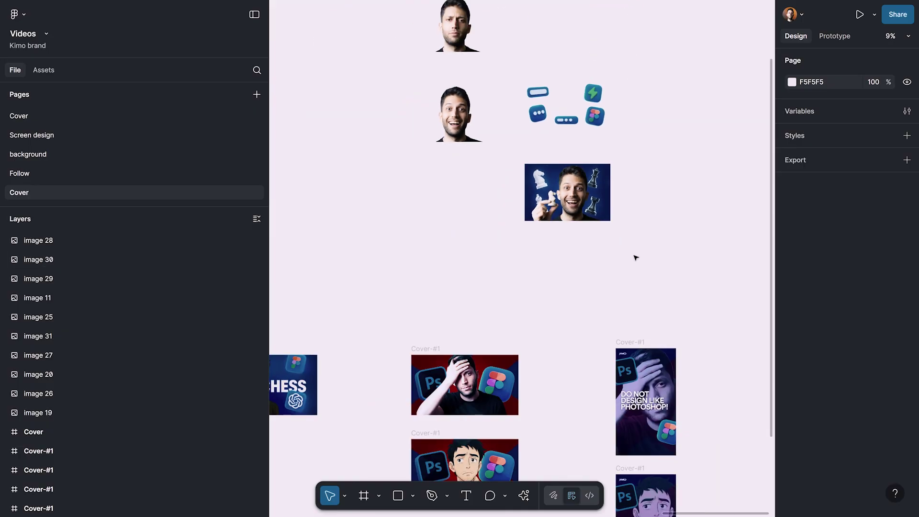
pyautogui.scroll(-3, 670, 196)
pyautogui.scroll(5, 571, 239)
pyautogui.scroll(2, 571, 240)
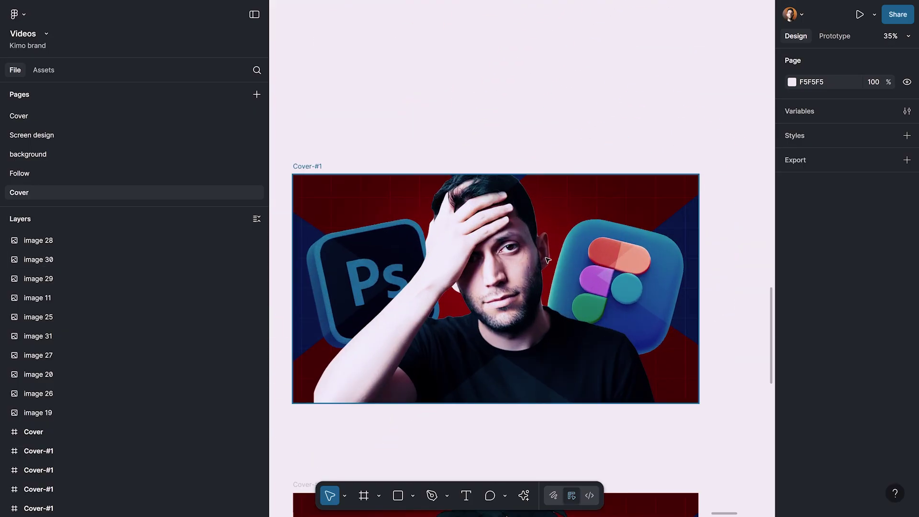